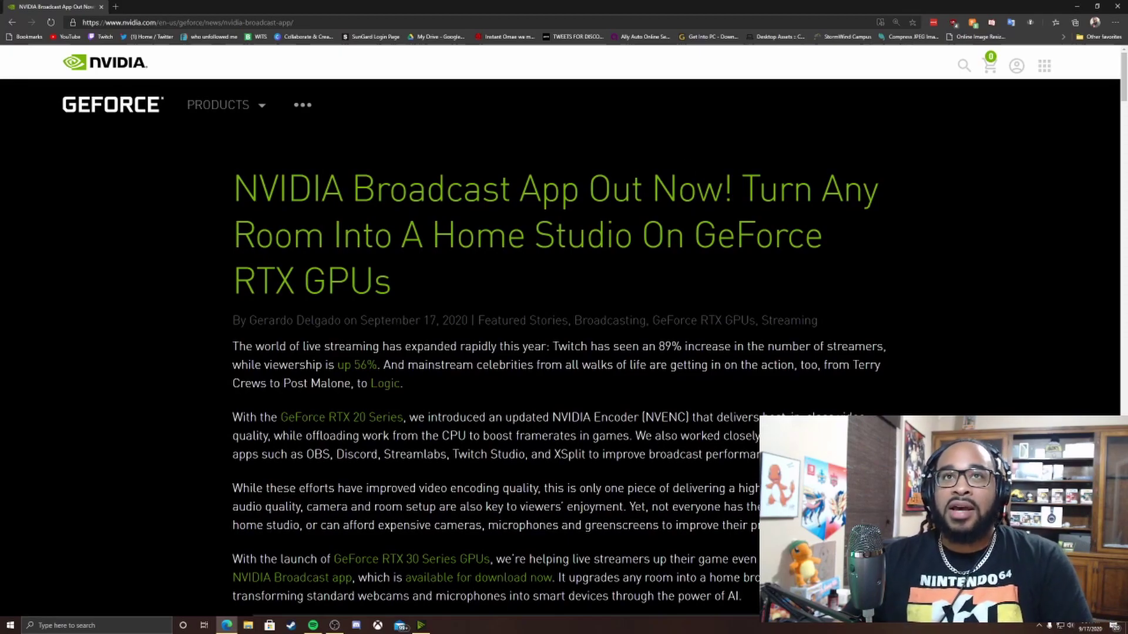
Copy the 'NVIDIA Broadcast App Out Now!' article's web address from the address bar.
scroll(498, 495, "down", 5)
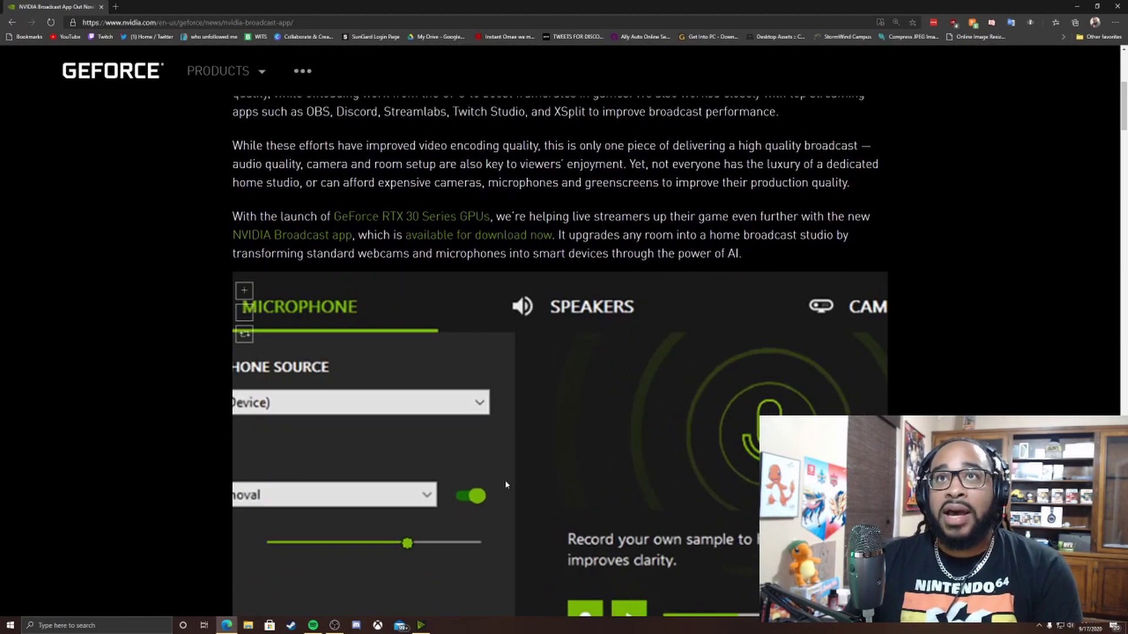
scroll(476, 348, "up", 5)
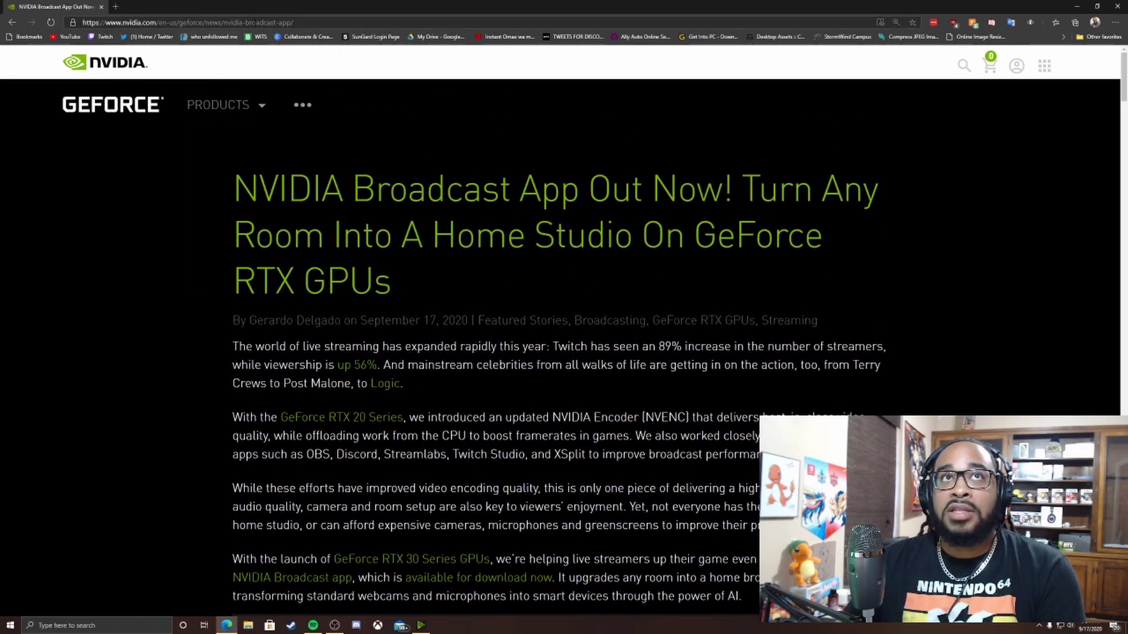
left_click(254, 23)
right_click(254, 24)
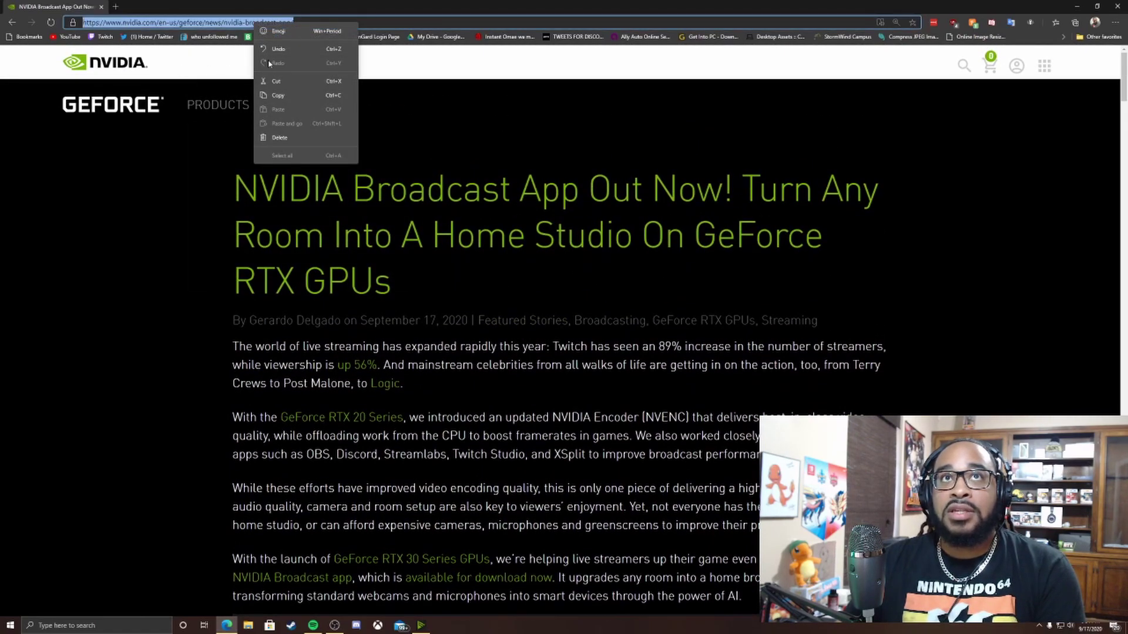
left_click(279, 97)
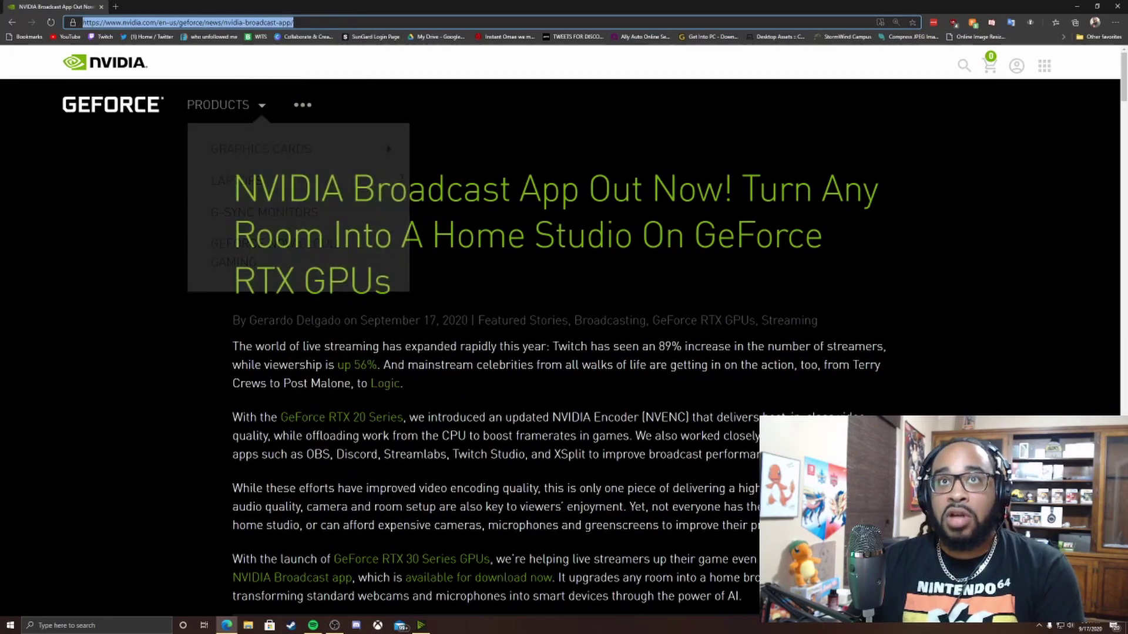
scroll(640, 301, "down", 3)
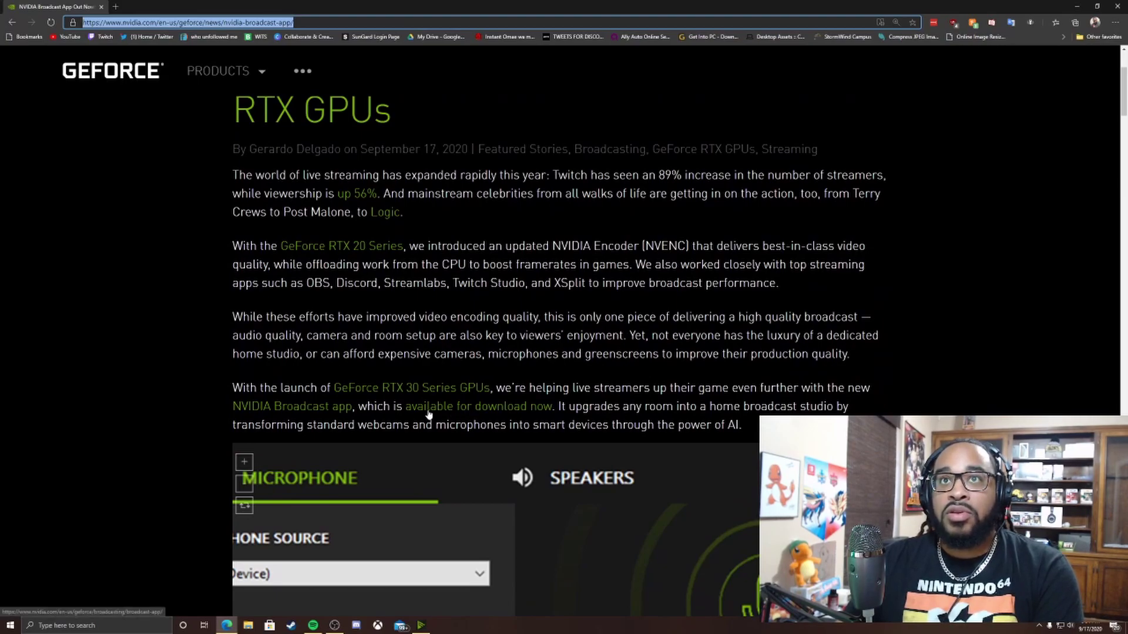
Follow the 'available for download now' link and scroll the NVIDIA Broadcast App download page.
left_click(503, 407)
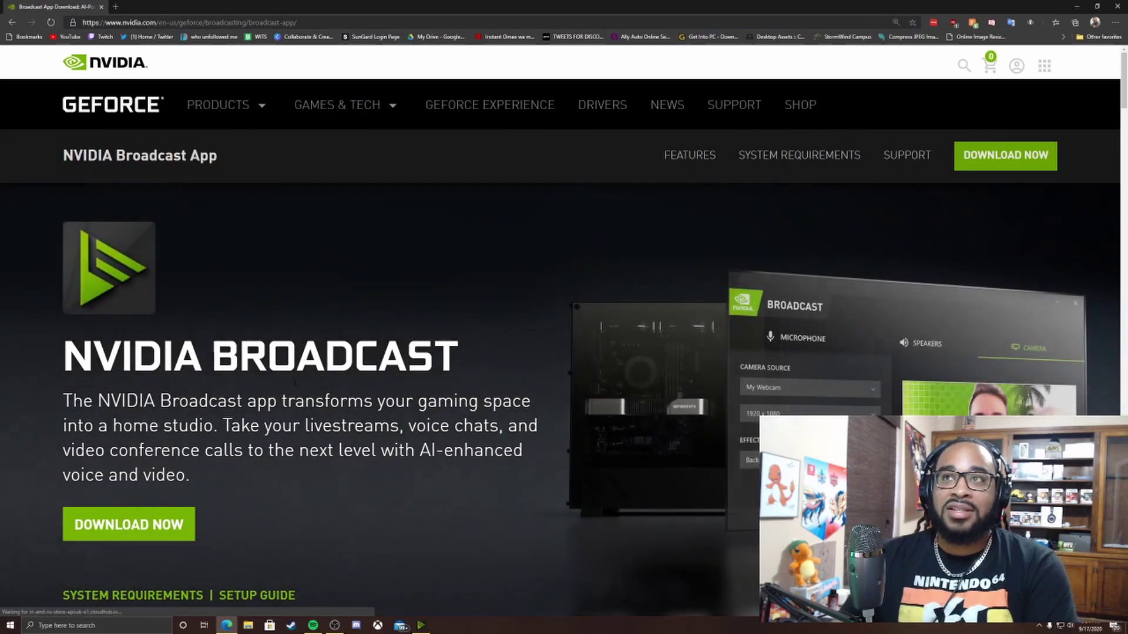
scroll(290, 383, "down", 2)
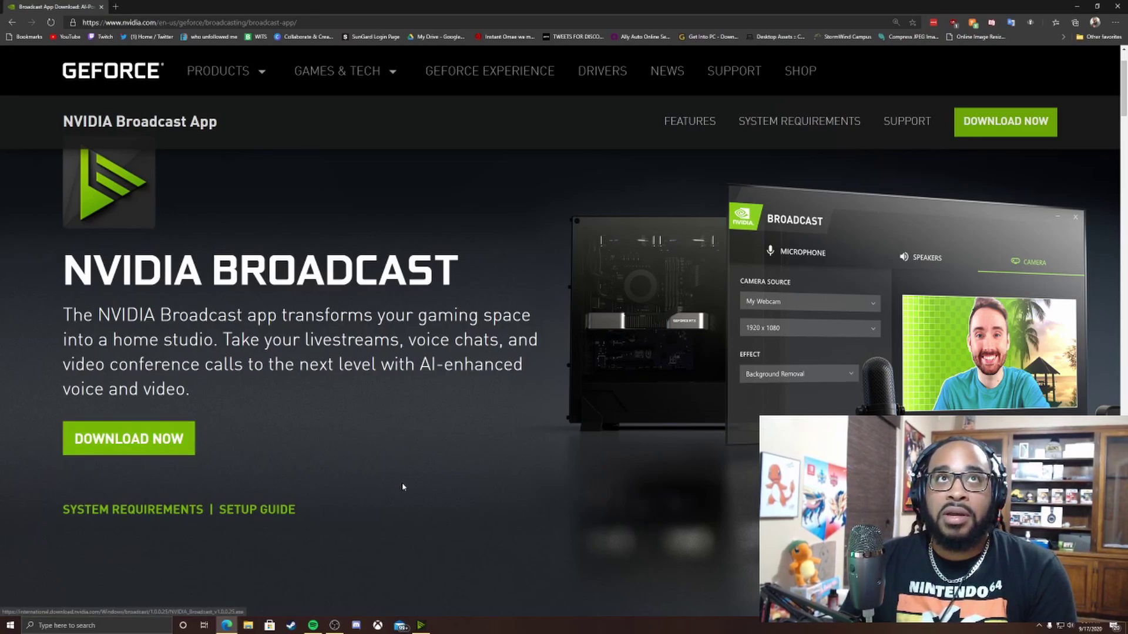
scroll(285, 558, "down", 1)
scroll(284, 559, "down", 2)
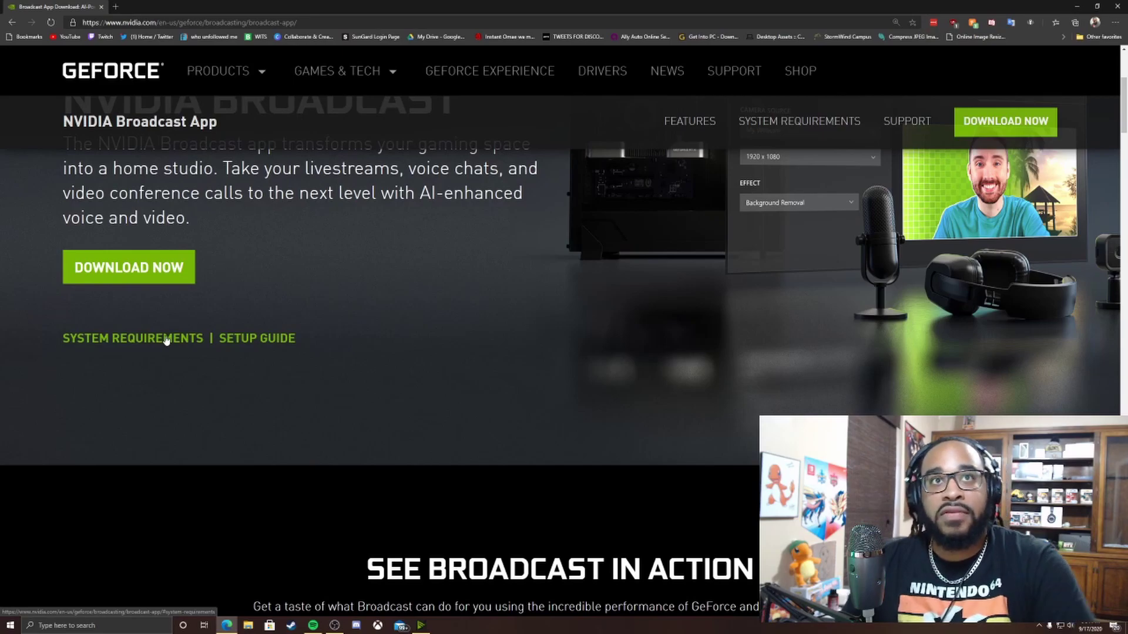
Open the Broadcast Setup Guide and copy the address of its Download link.
left_click(245, 338)
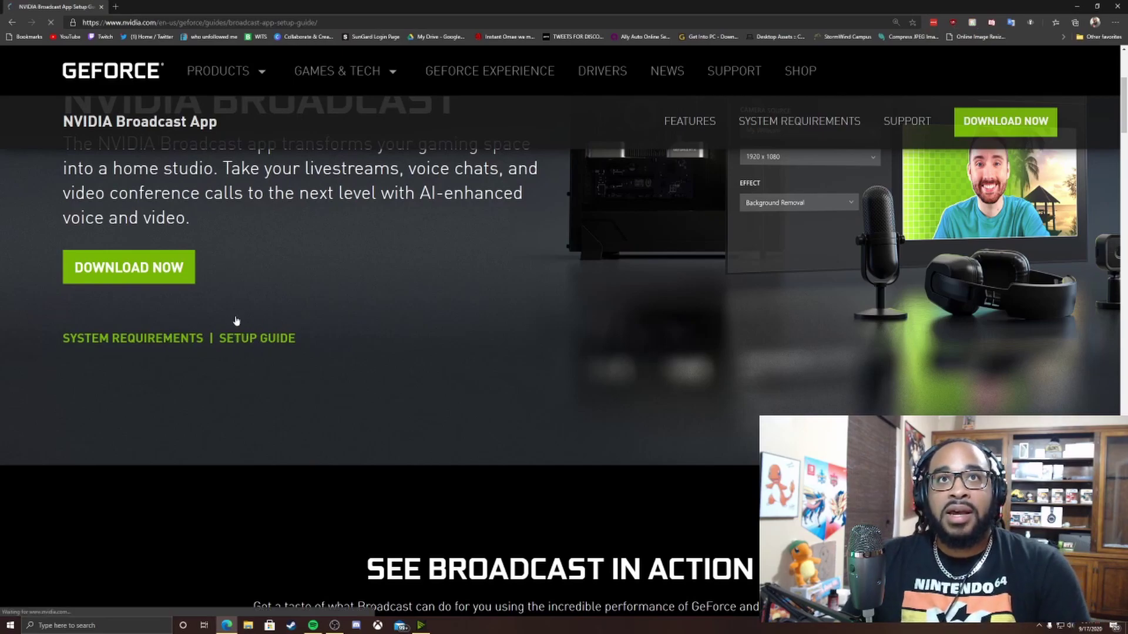
scroll(385, 363, "down", 5)
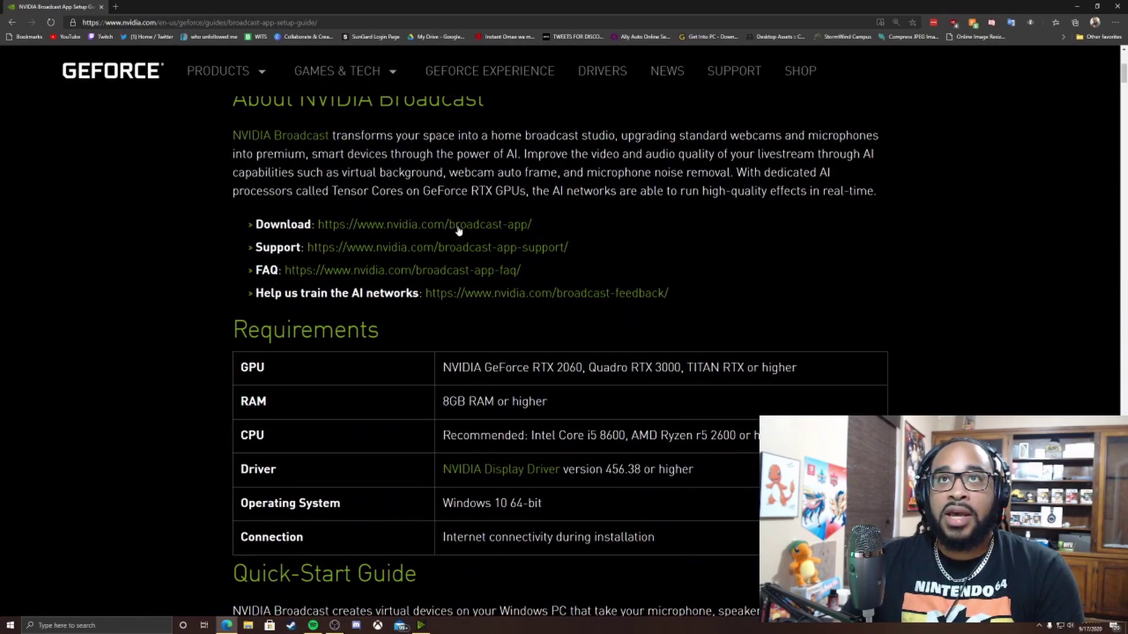
right_click(458, 231)
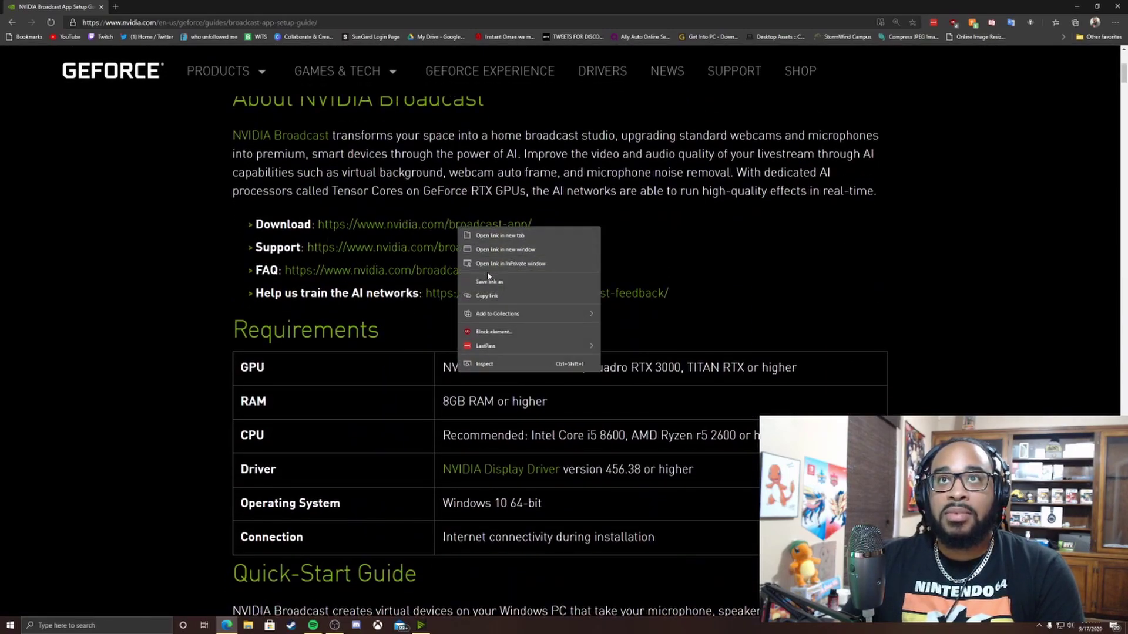
left_click(489, 295)
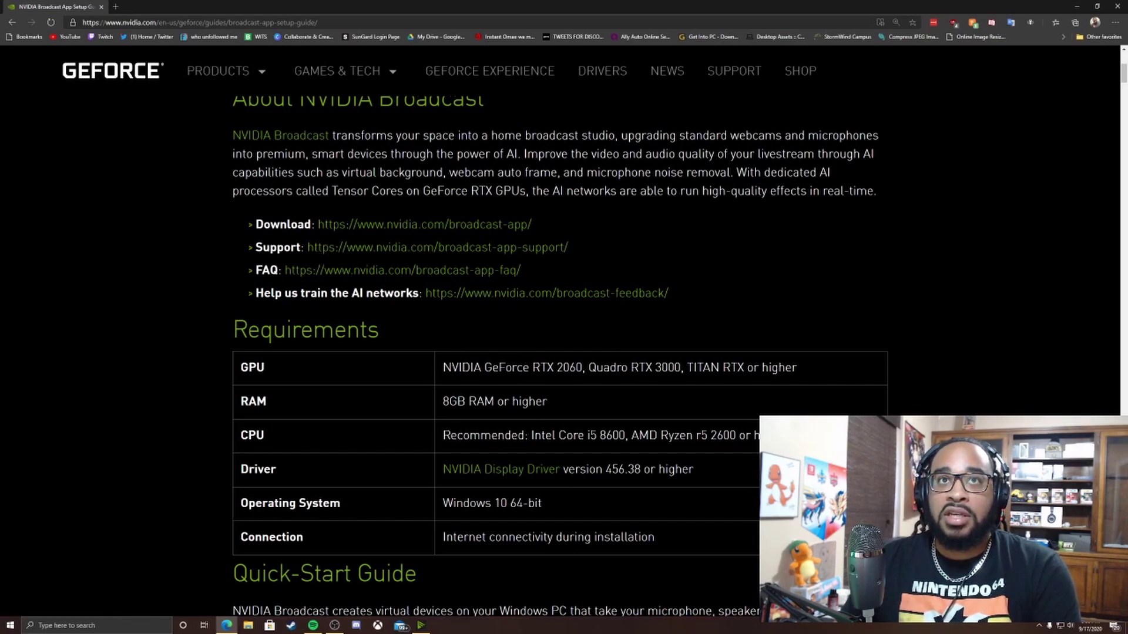
Read through the guide's Installation and Setup sections down to the microphone, speaker and camera selection.
scroll(373, 428, "down", 3)
scroll(373, 428, "down", 3)
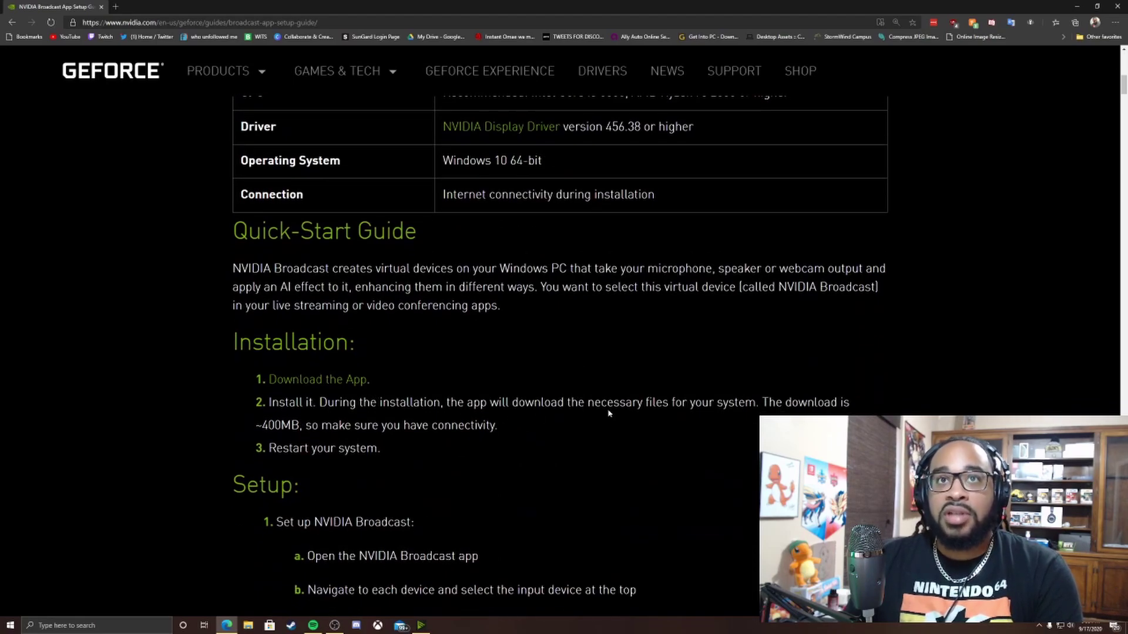
scroll(608, 412, "down", 3)
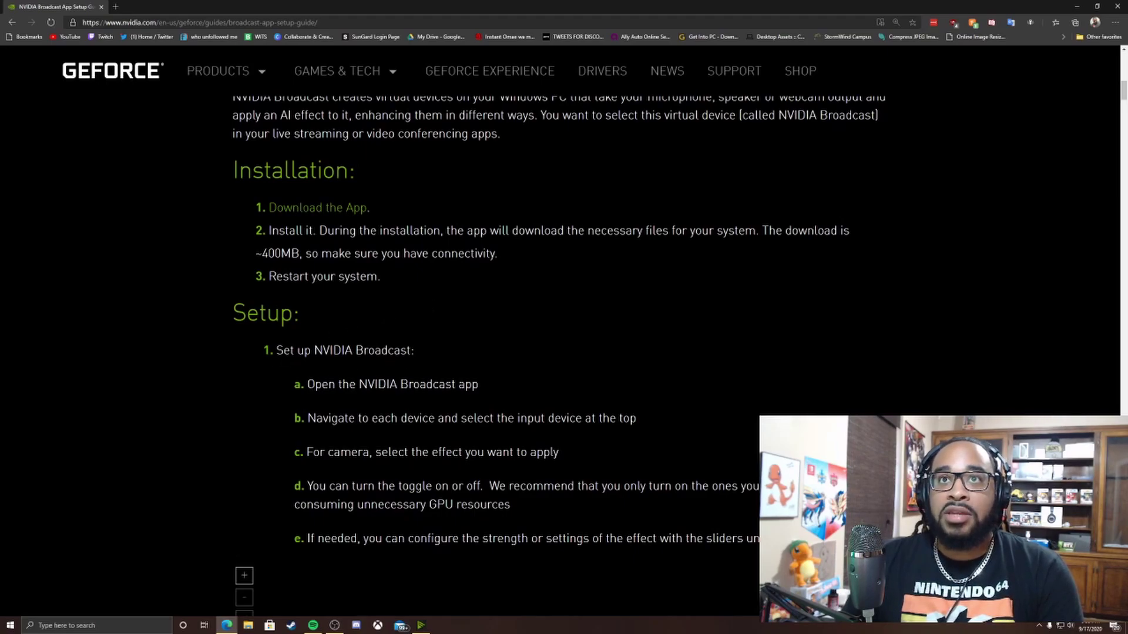
scroll(421, 457, "down", 7)
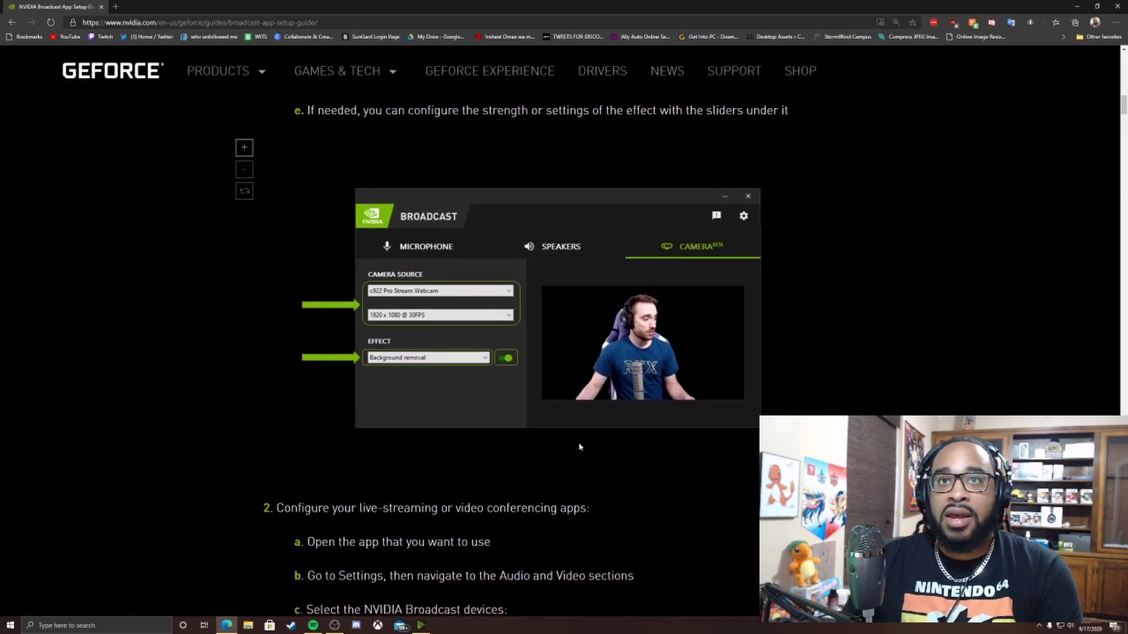
scroll(694, 460, "down", 4)
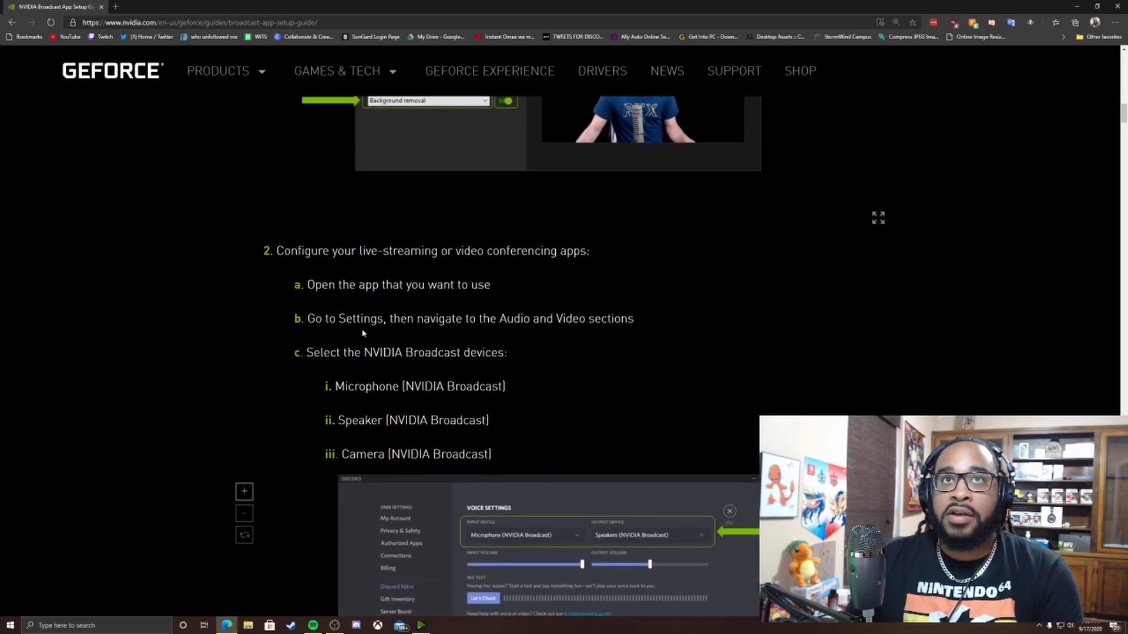
scroll(670, 307, "down", 3)
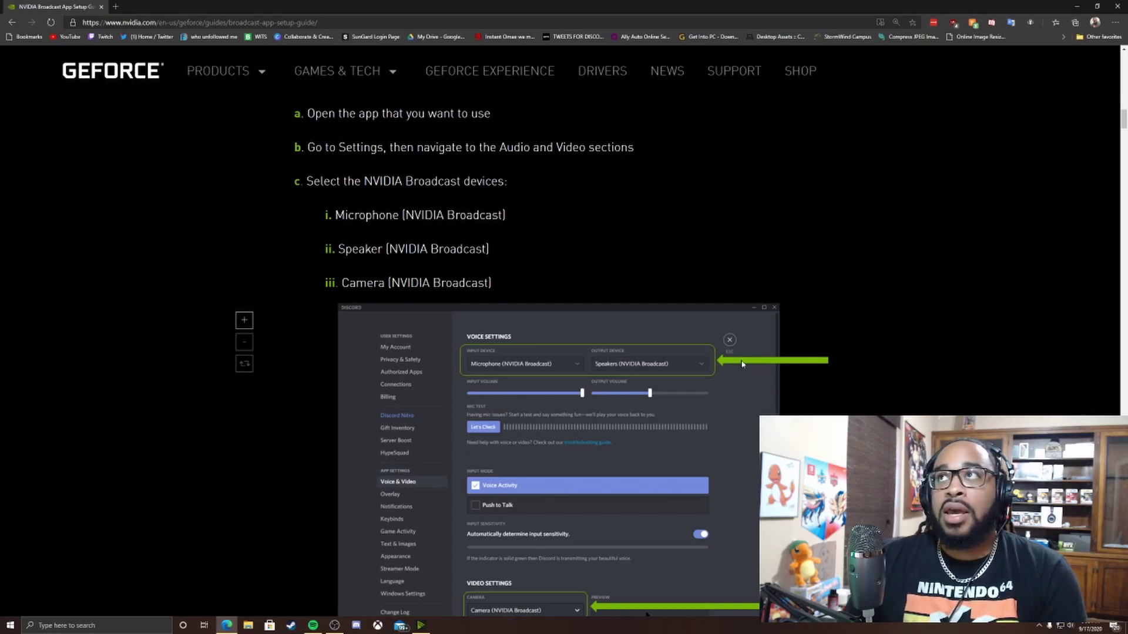
Minimize Edge and bring NVIDIA Broadcast over OBS, moved near the top of the screen.
left_click(1075, 7)
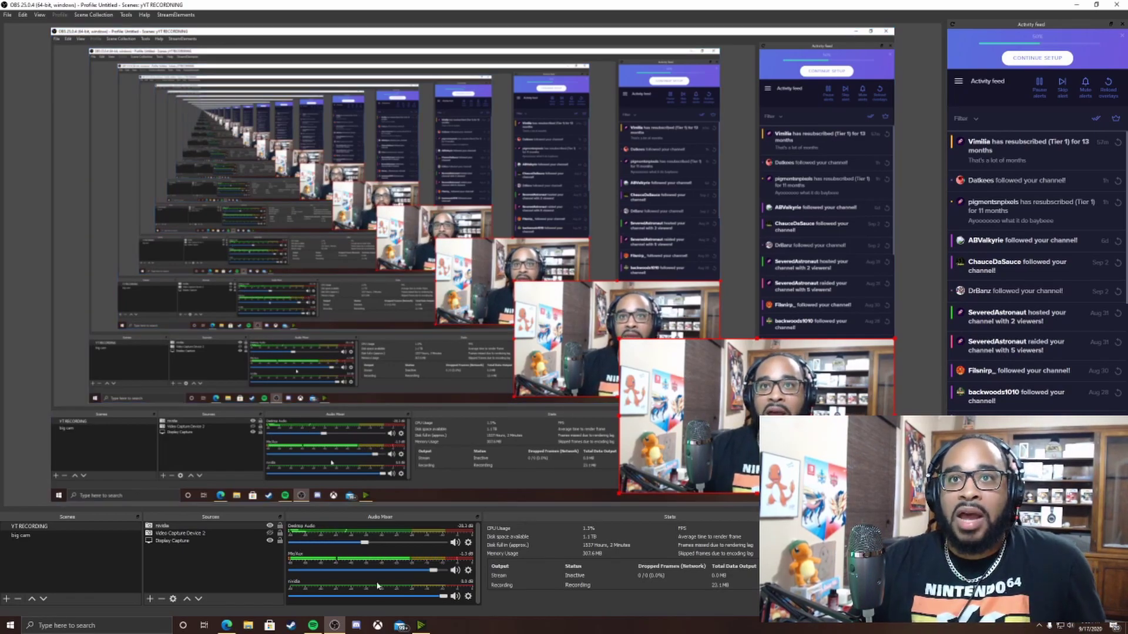
left_click(423, 626)
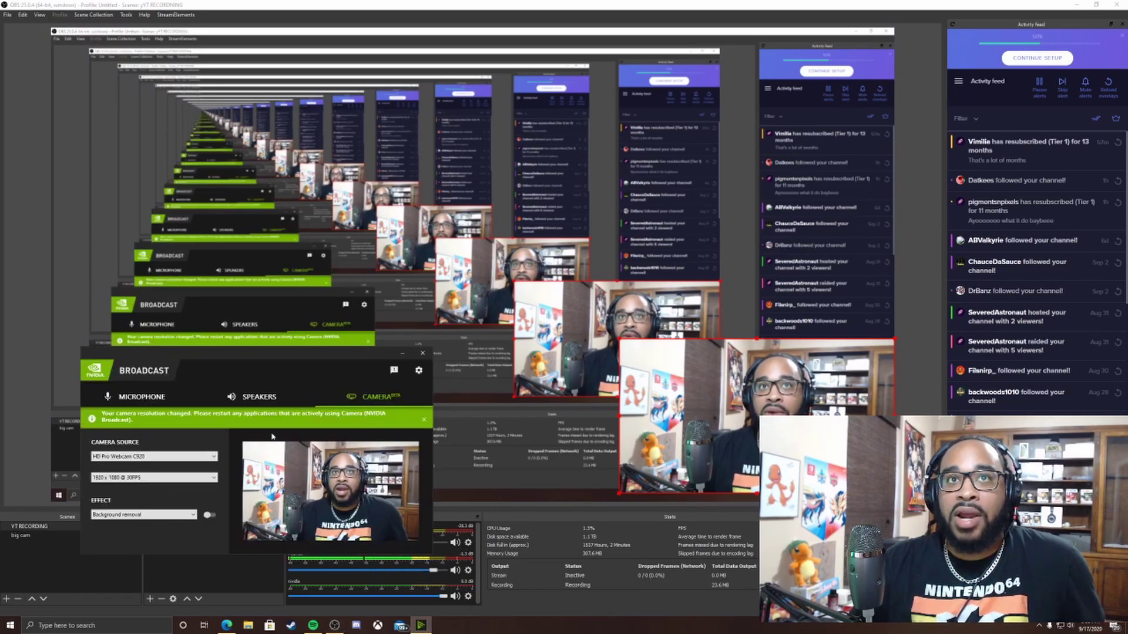
left_click_drag(162, 363, 196, 110)
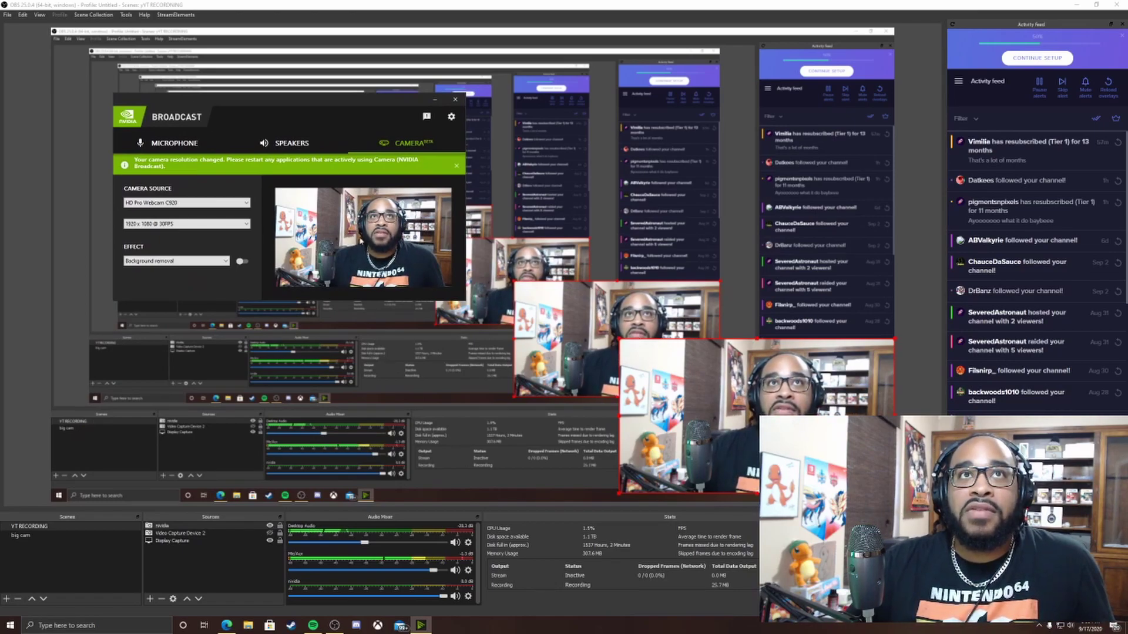
Switch to the Microphone tab and check the NVIDIA Corporation folder in the Start menu before returning to Broadcast.
left_click(168, 144)
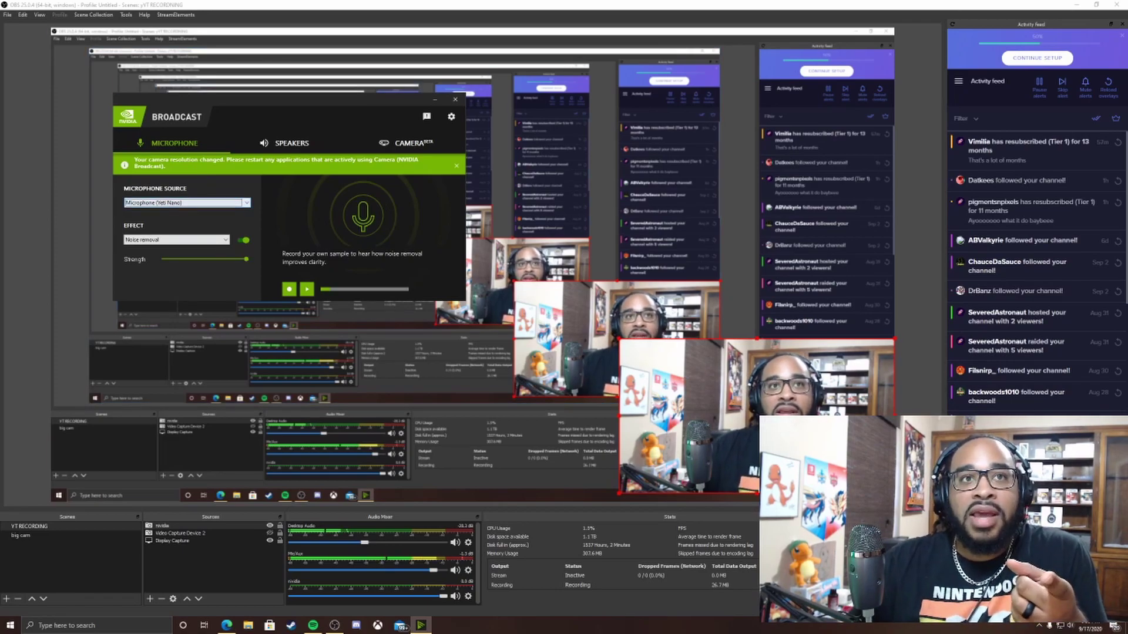
left_click(10, 625)
scroll(76, 403, "down", 10)
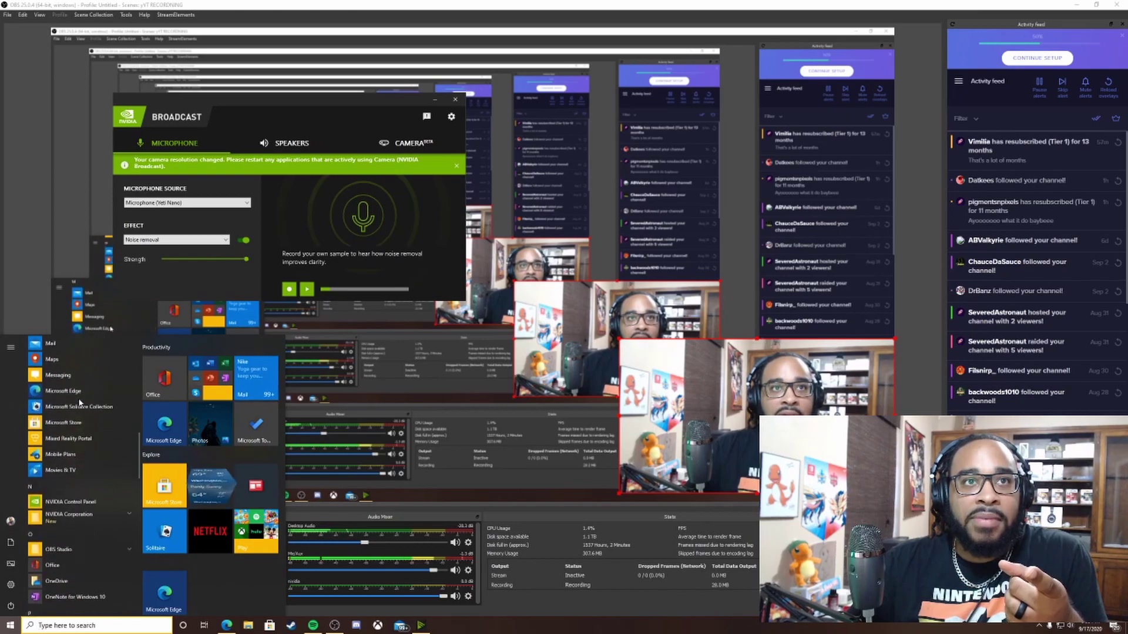
left_click(92, 458)
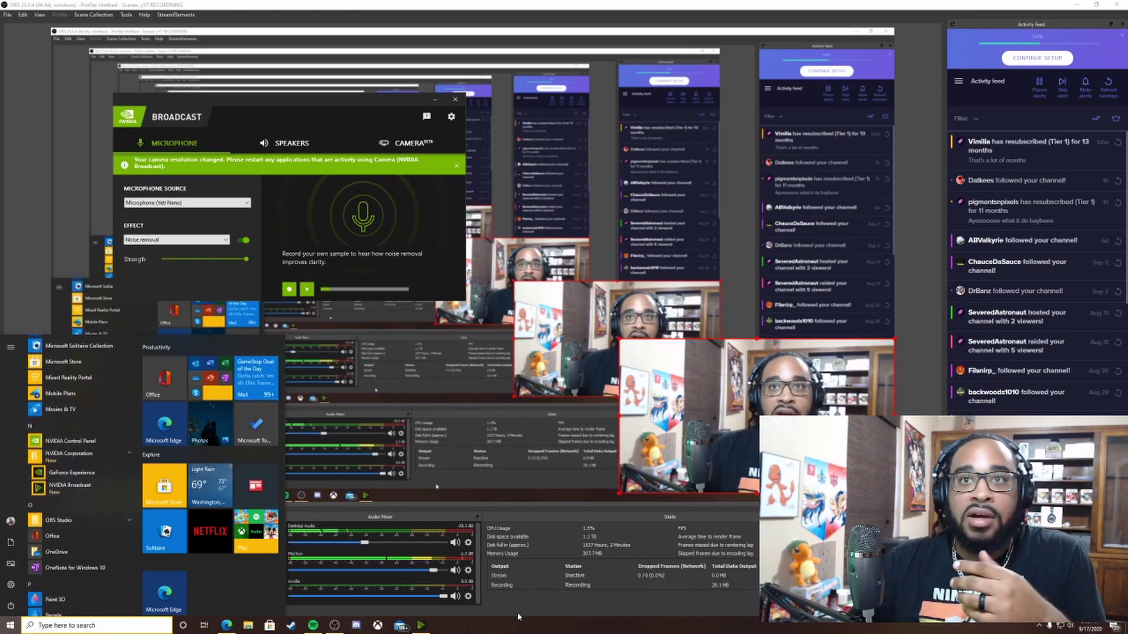
left_click(334, 625)
left_click(420, 624)
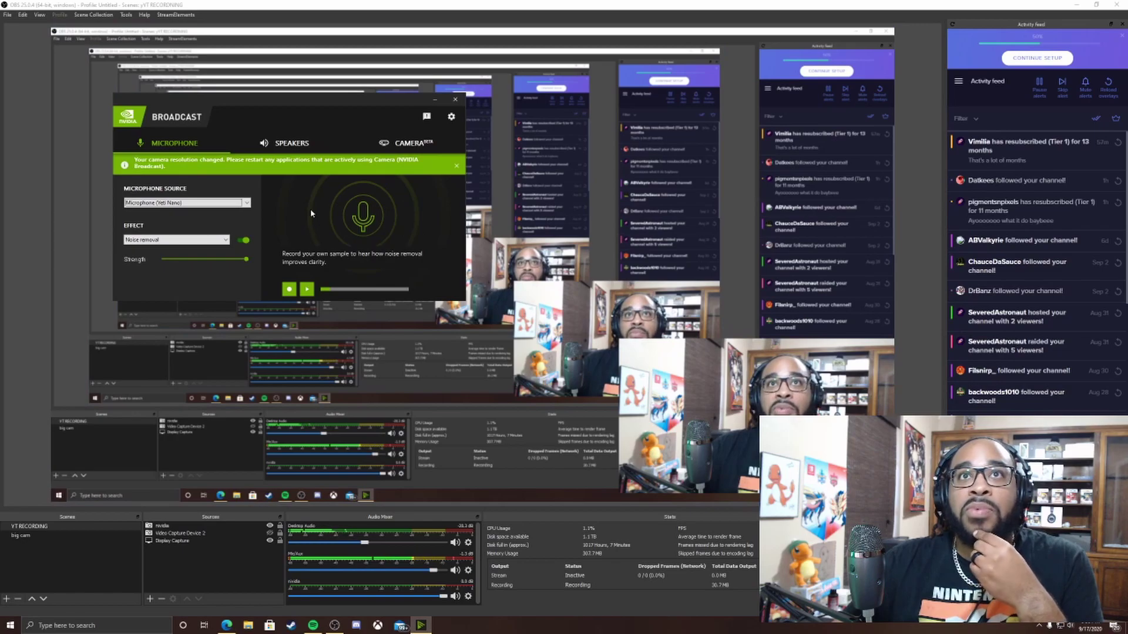
Keep Microphone (Yeti Nano) as the source and select the Noise removal effect.
left_click(180, 202)
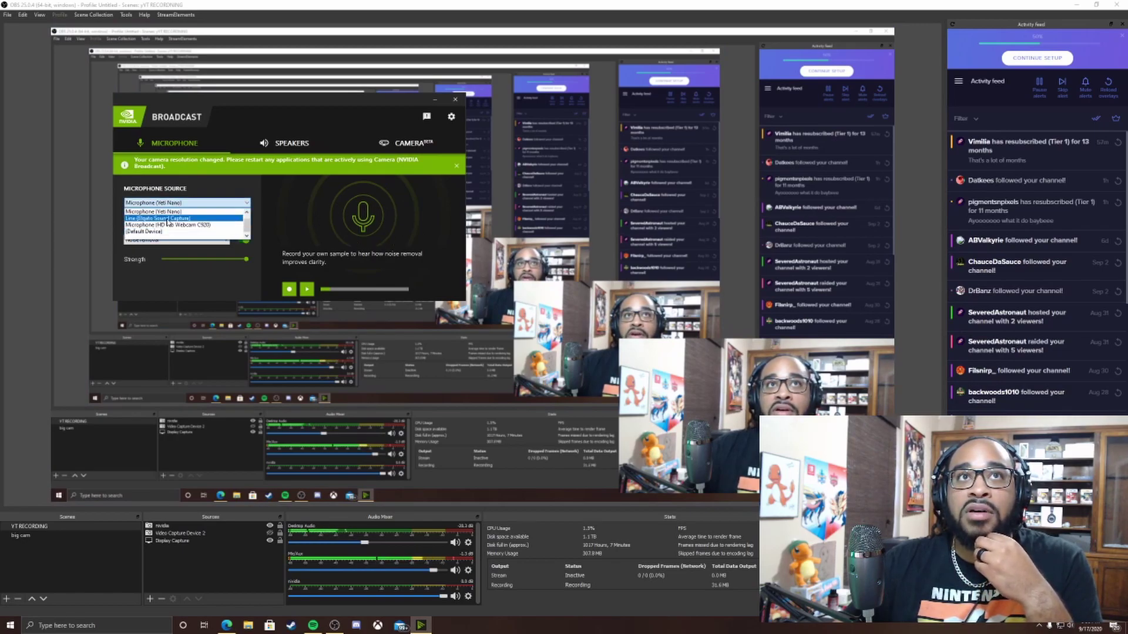
left_click(169, 280)
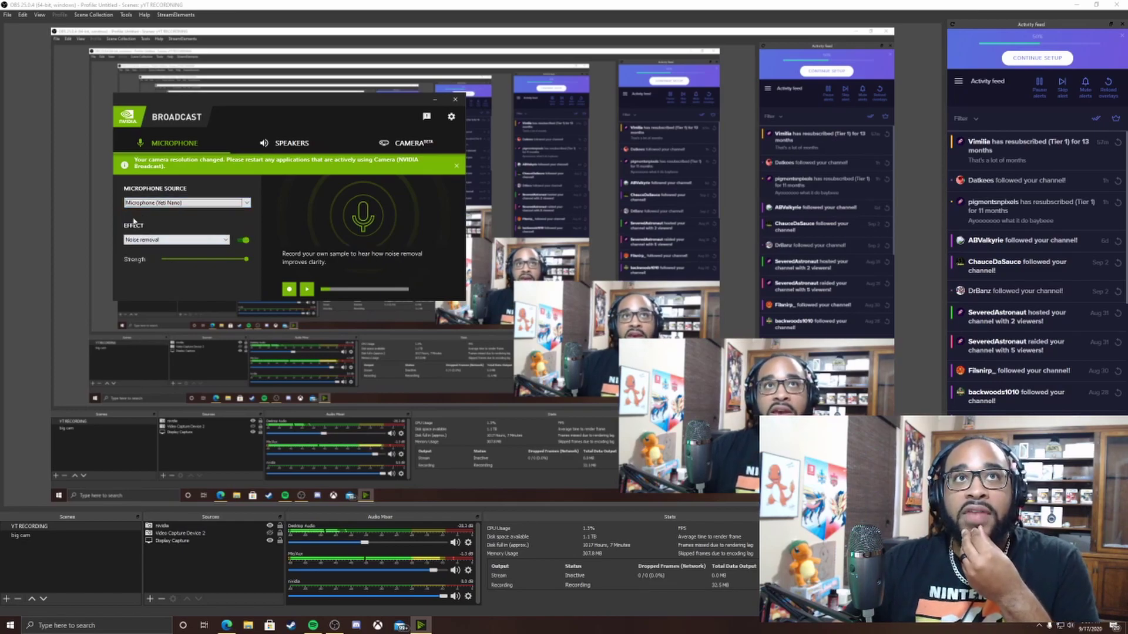
left_click(178, 243)
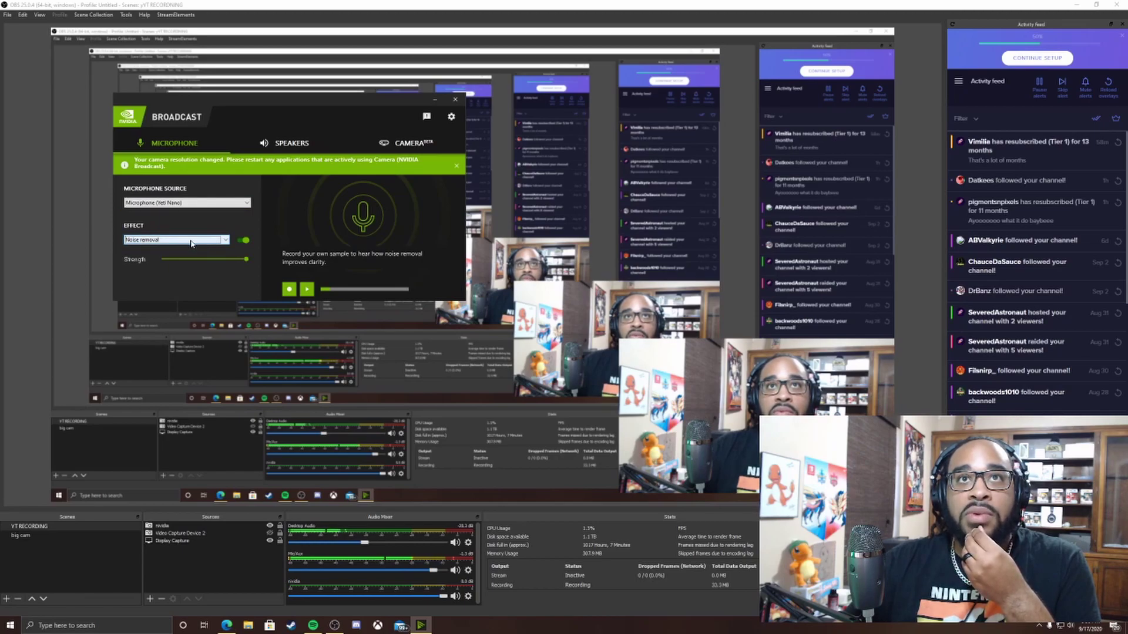
Show the Speakers settings and browse the noise samples, keeping Air conditioning.wav selected.
left_click(299, 149)
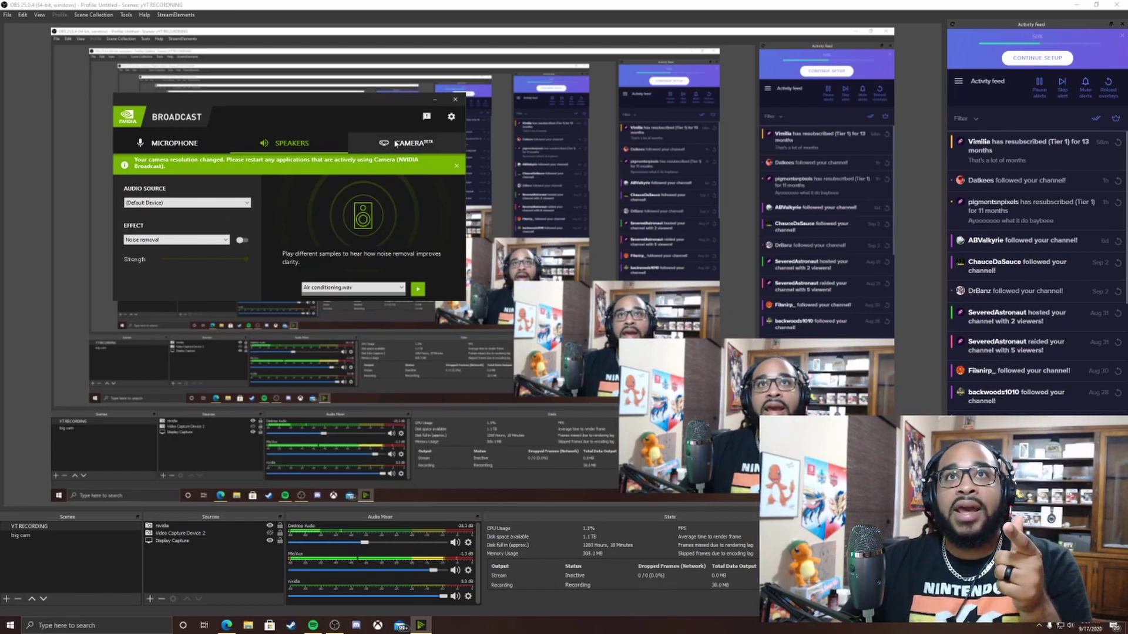
left_click(373, 288)
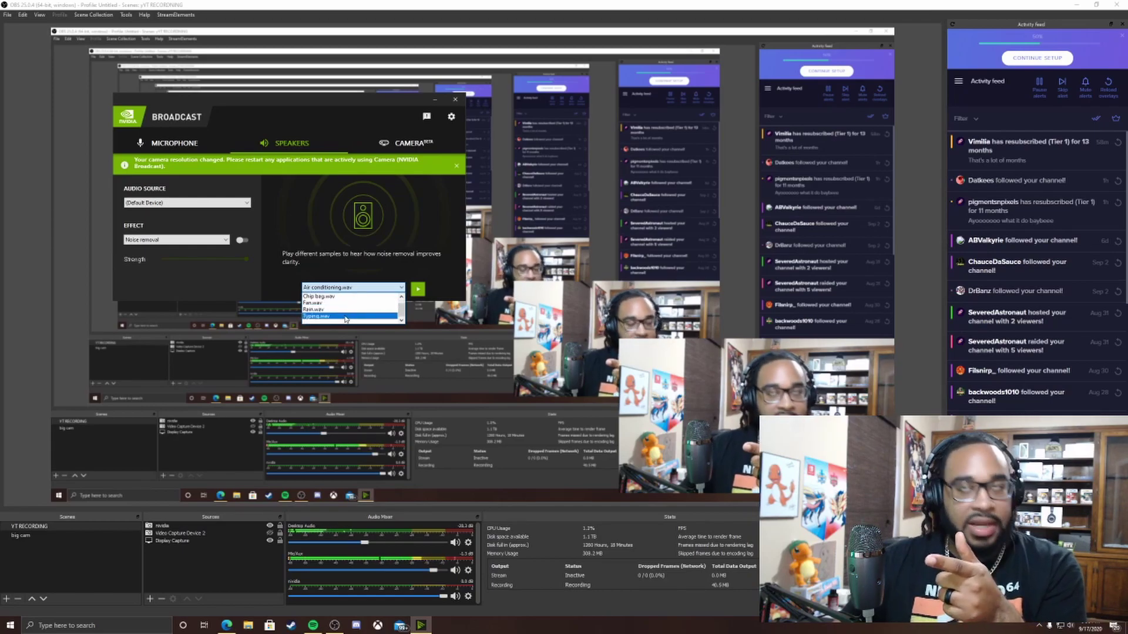
left_click(355, 287)
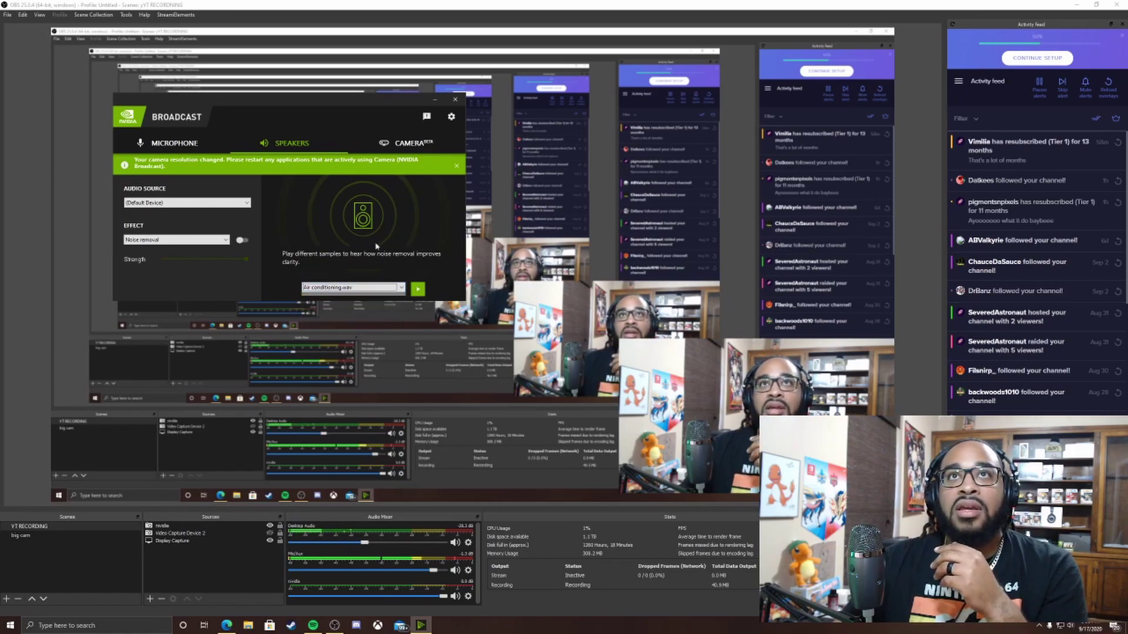
Turn on the Background removal effect for the HD Pro Webcam C920 on the Camera tab.
left_click(401, 141)
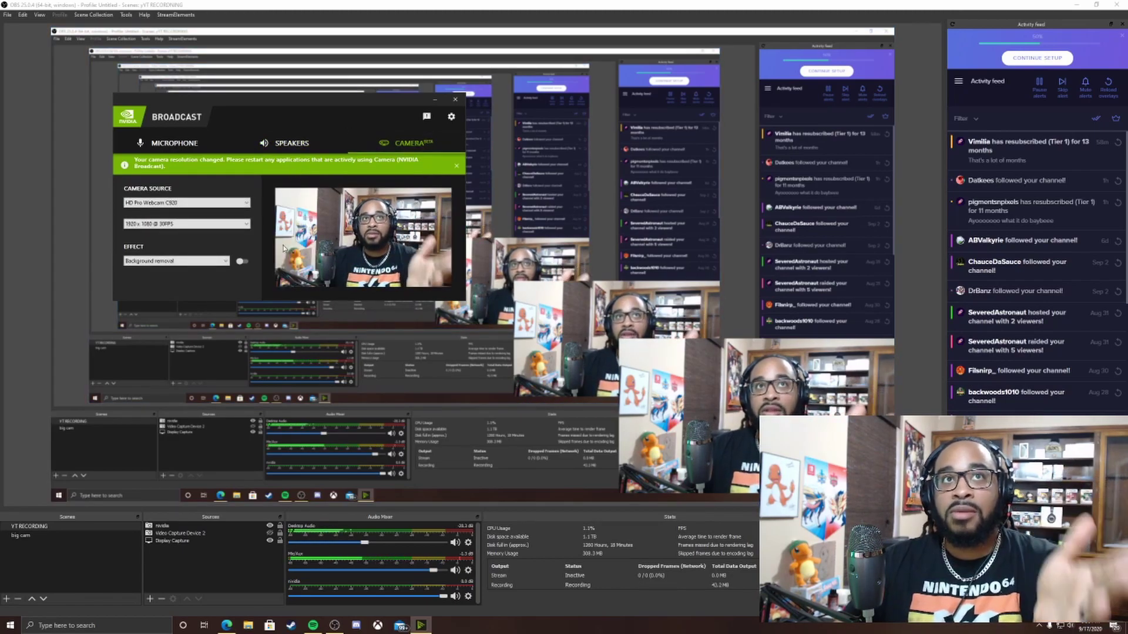
left_click(243, 264)
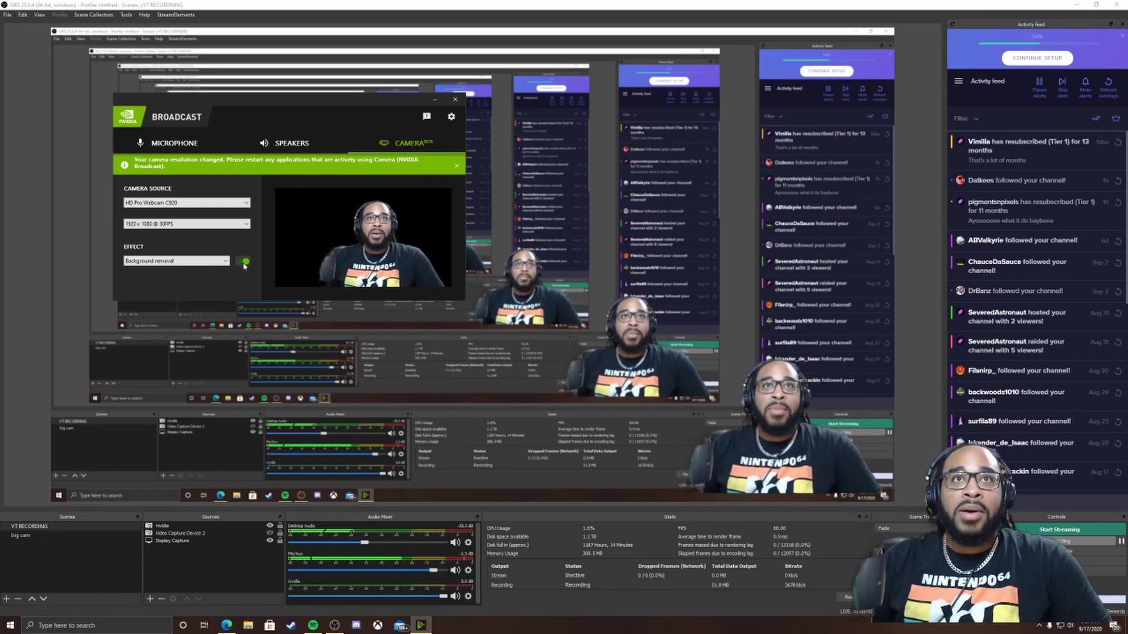
Set the camera effect to Background replacement using the horizon_zero_dawn image from Downloads.
left_click(201, 262)
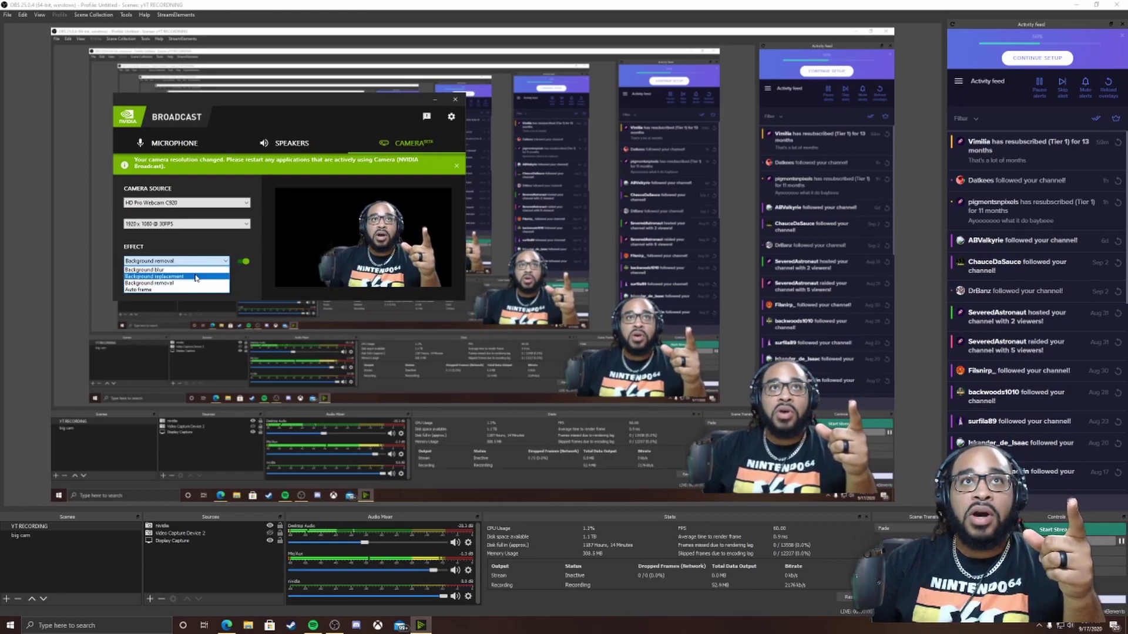
left_click(196, 277)
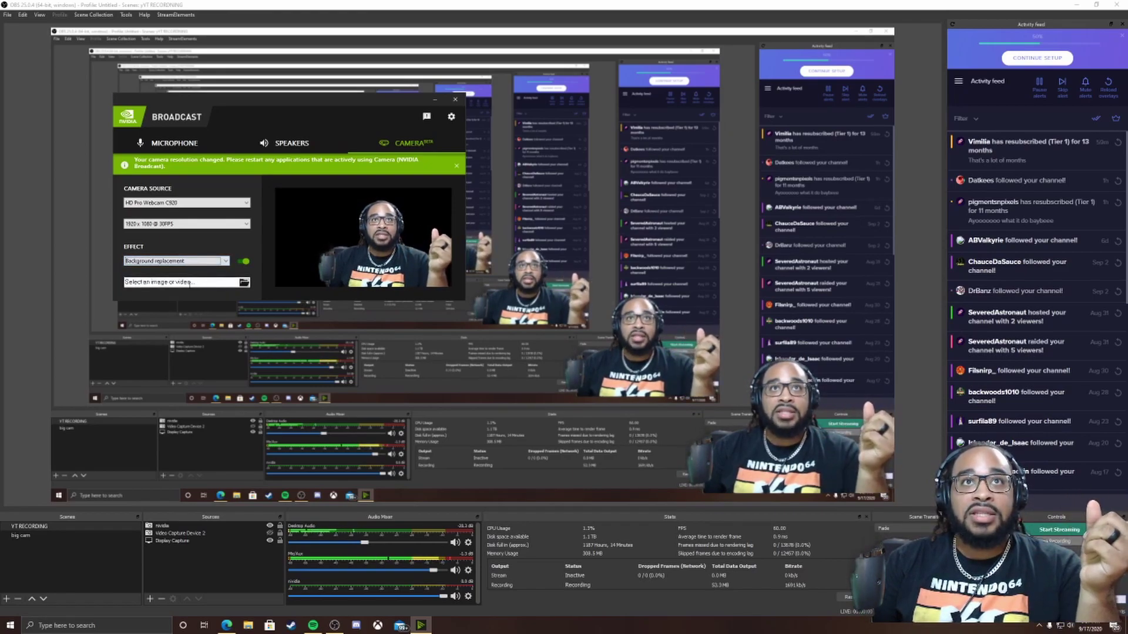
left_click(244, 283)
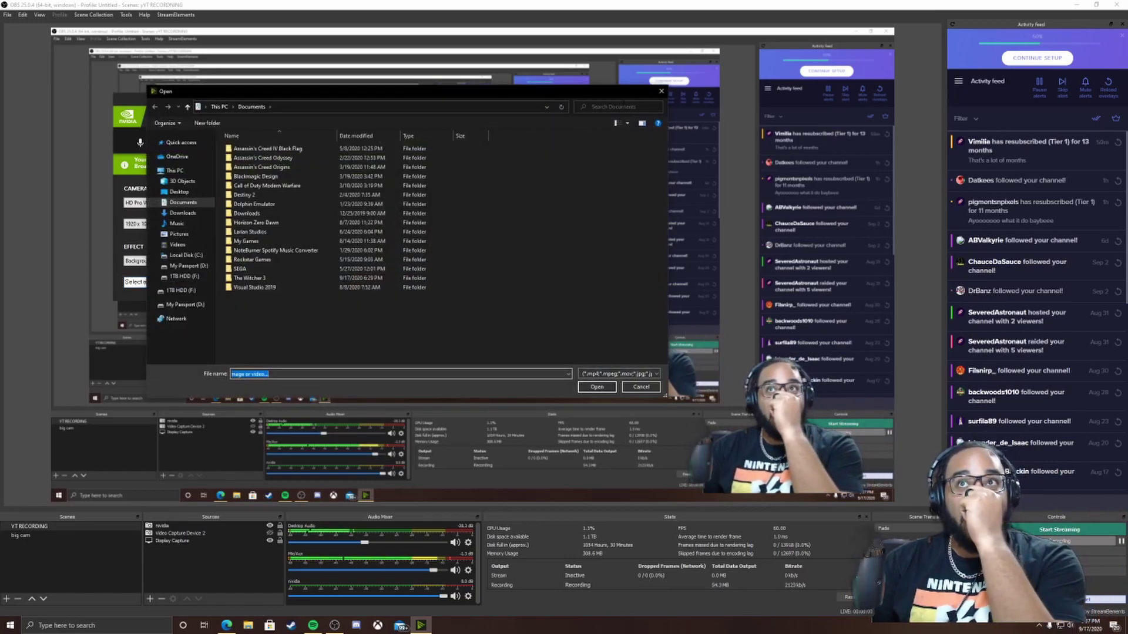
left_click(183, 212)
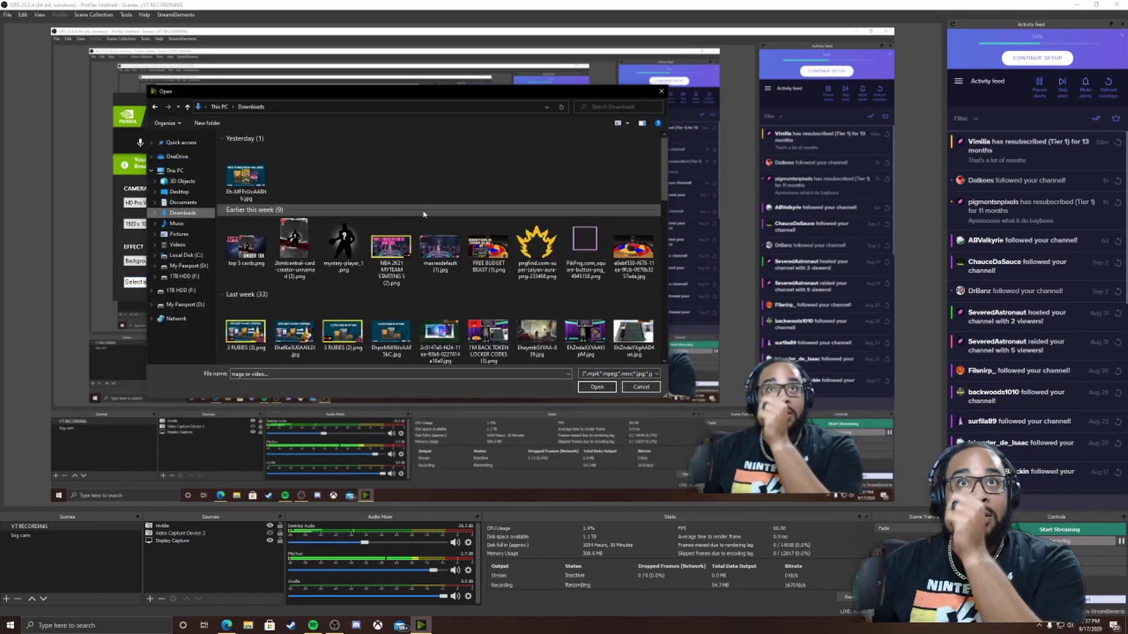
scroll(341, 263, "down", 5)
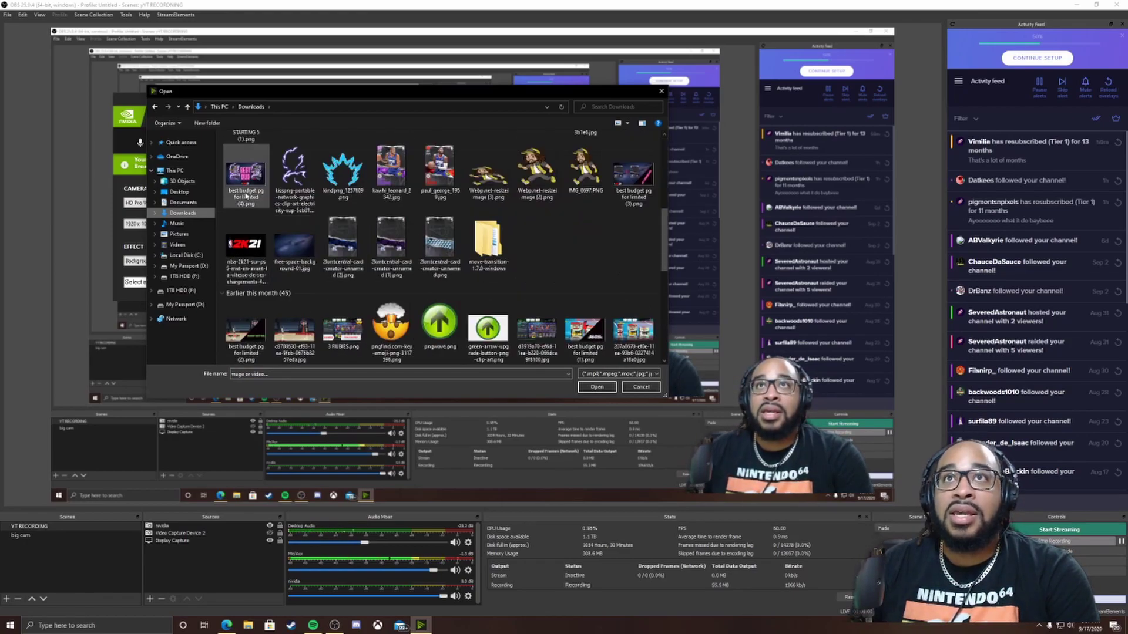
scroll(246, 197, "down", 5)
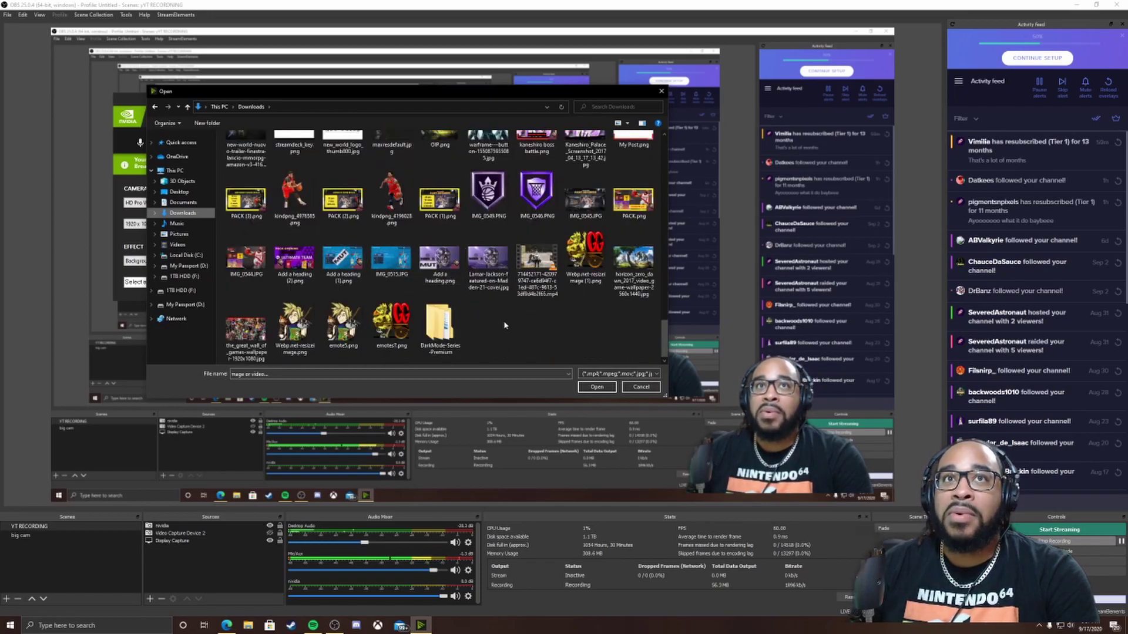
double_click(632, 258)
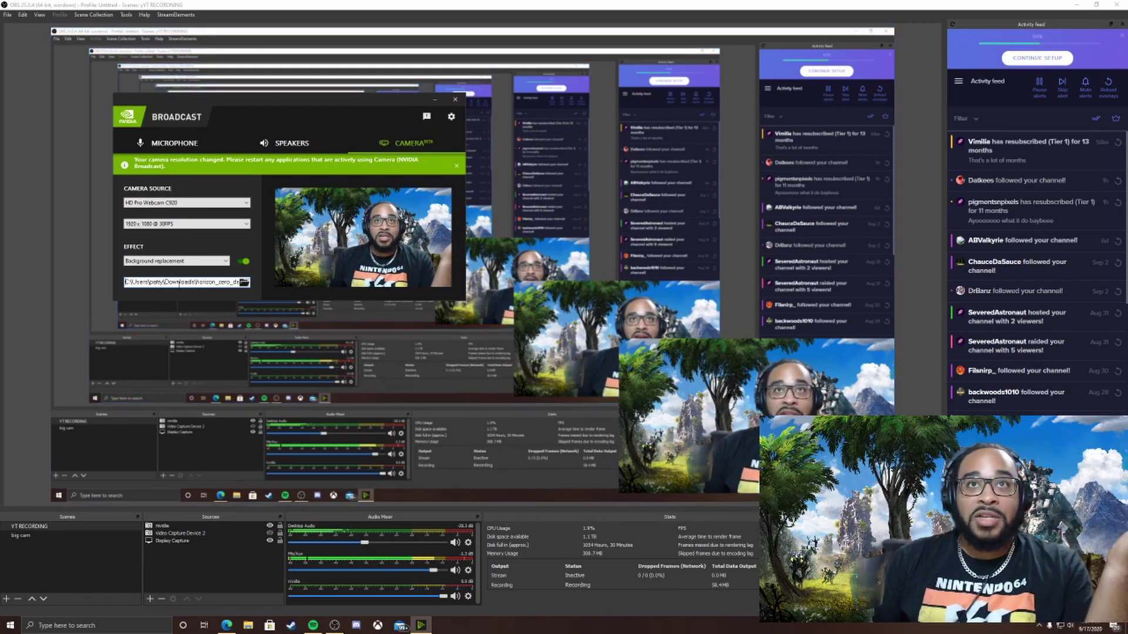
Switch the camera effect to Background blur with the strength slider at maximum.
left_click(179, 263)
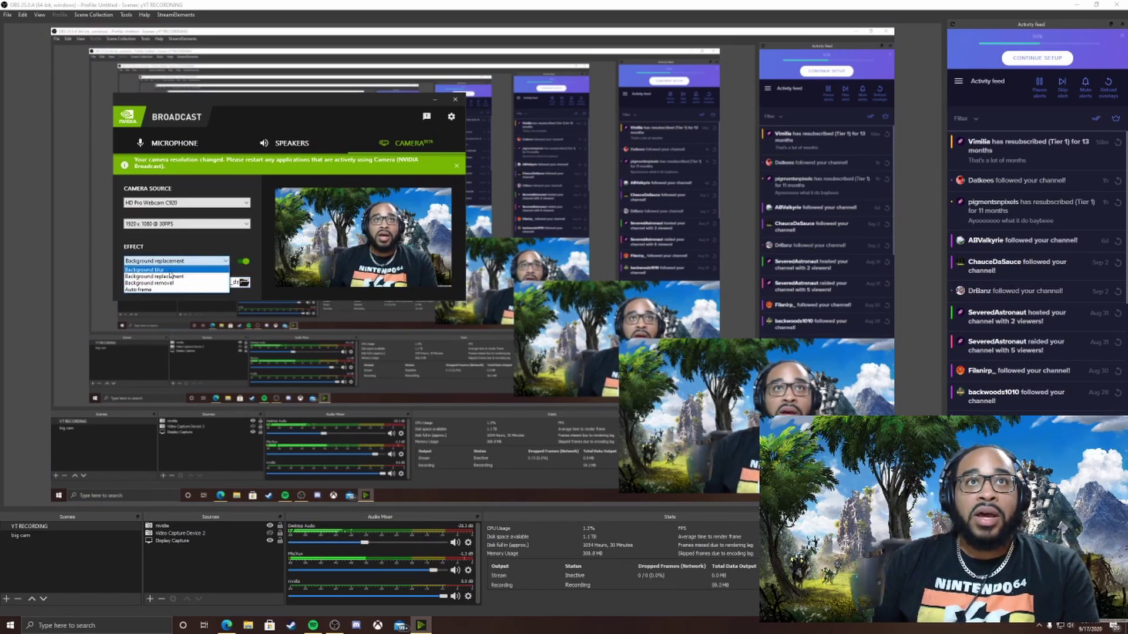
left_click(169, 270)
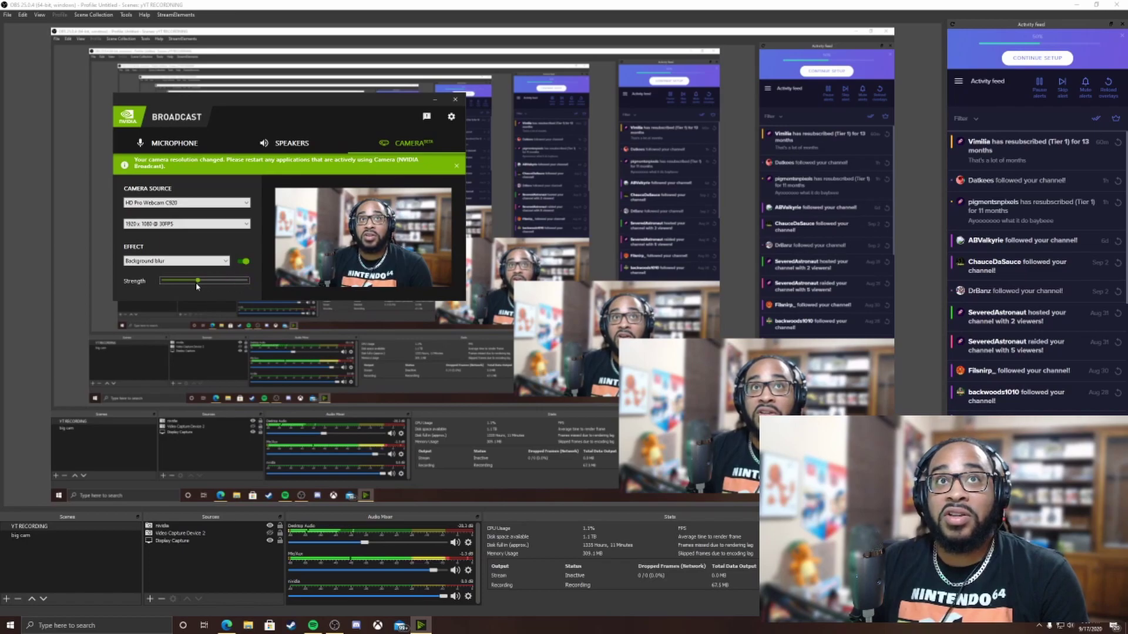
left_click_drag(174, 286, 171, 285)
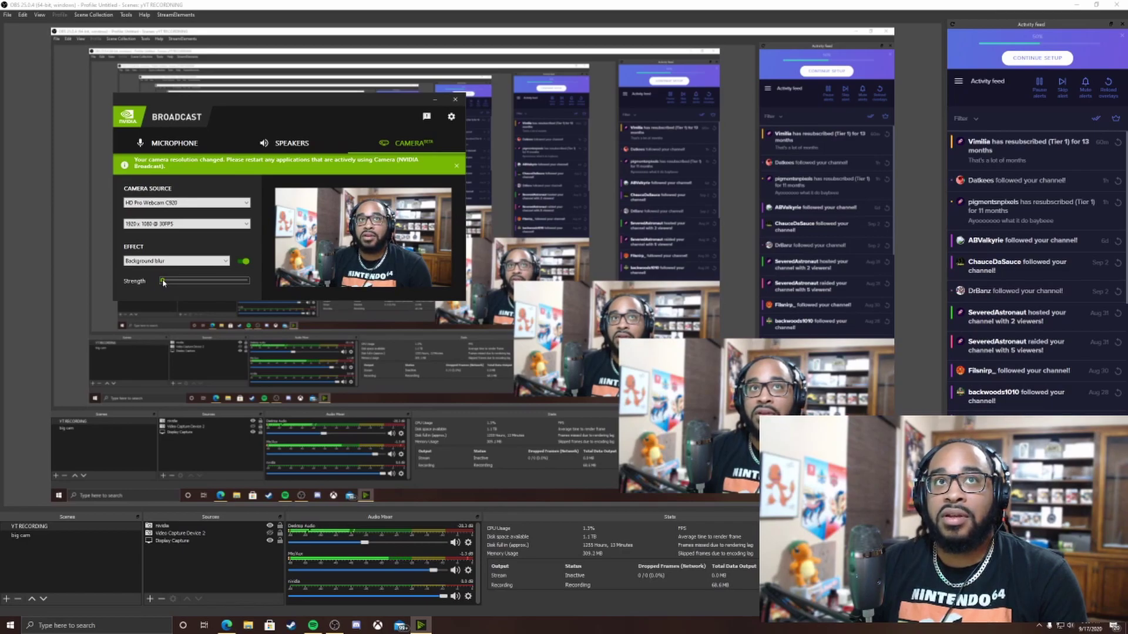
left_click_drag(223, 281, 266, 284)
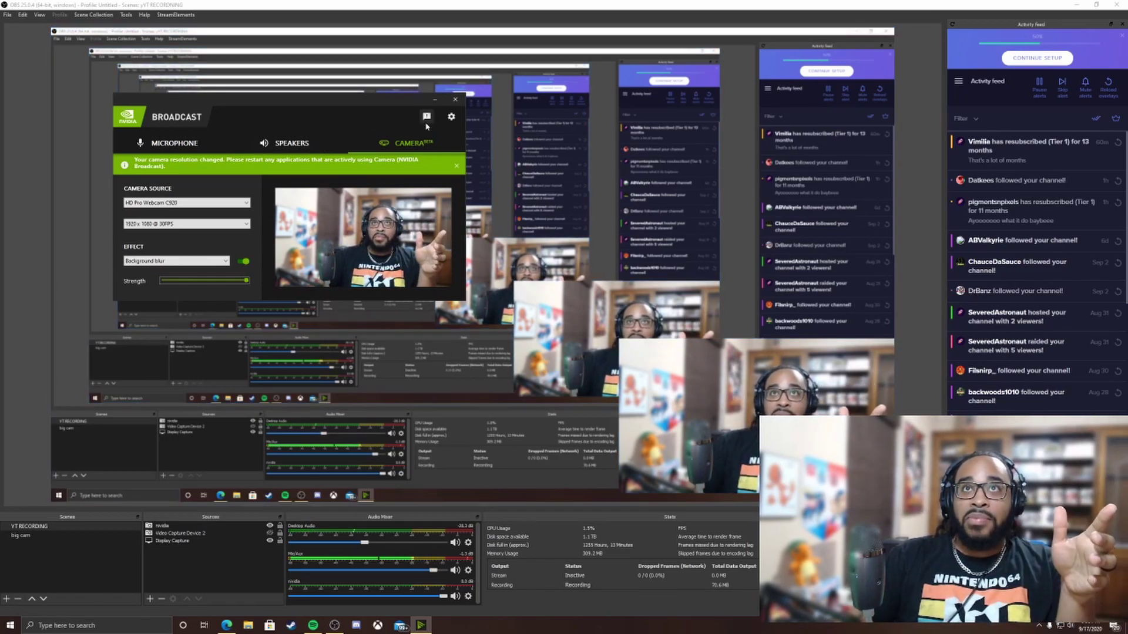
Open the Broadcast settings, then close the NVIDIA Broadcast window to reveal OBS.
left_click(451, 117)
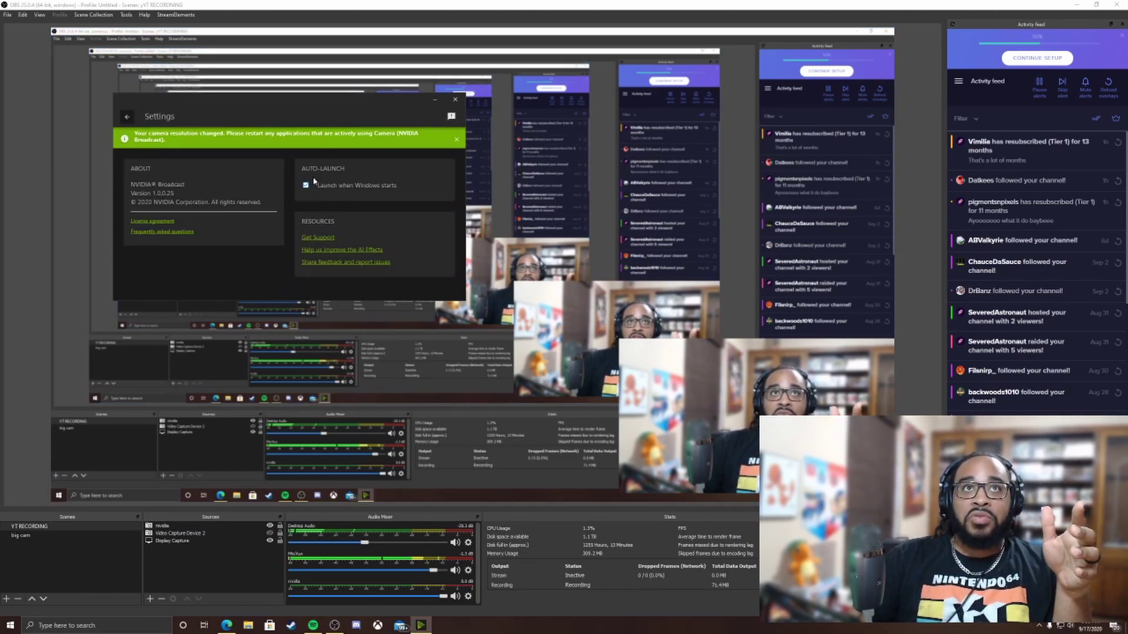
left_click(458, 101)
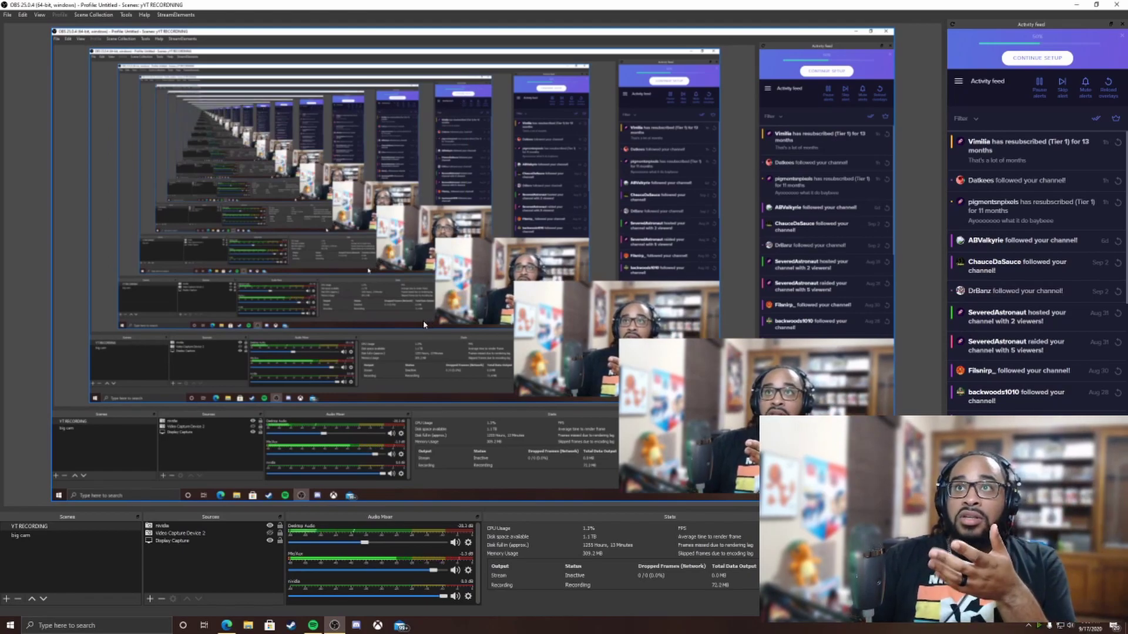
Verify the nvidia source's Device is set to Camera (NVIDIA Broadcast), then close its properties.
left_click(170, 527)
right_click(170, 527)
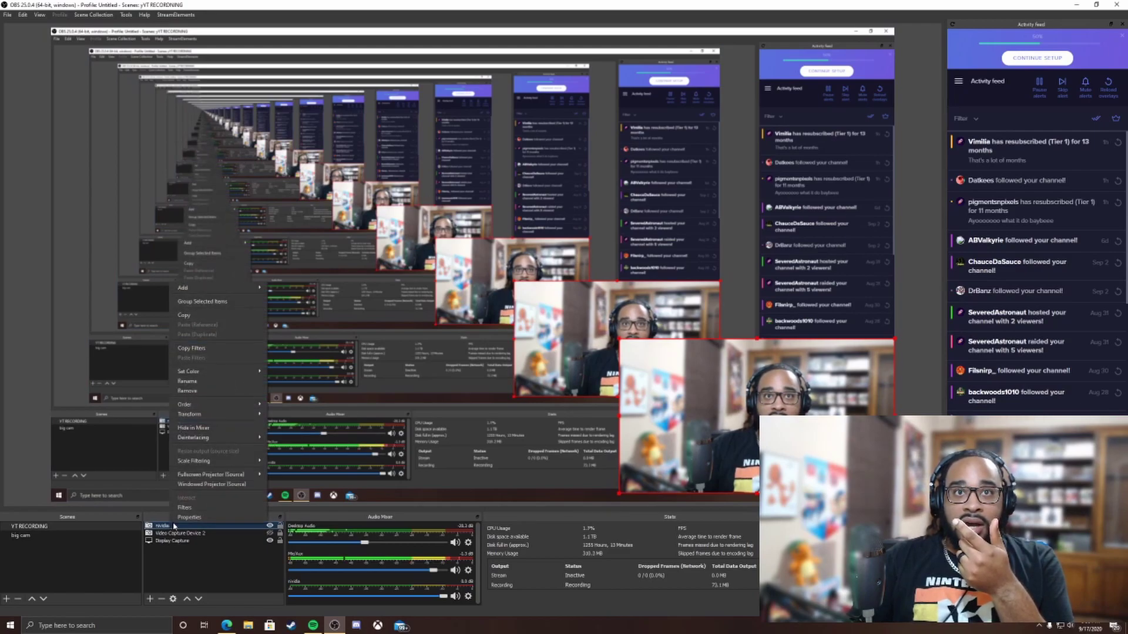
left_click(181, 519)
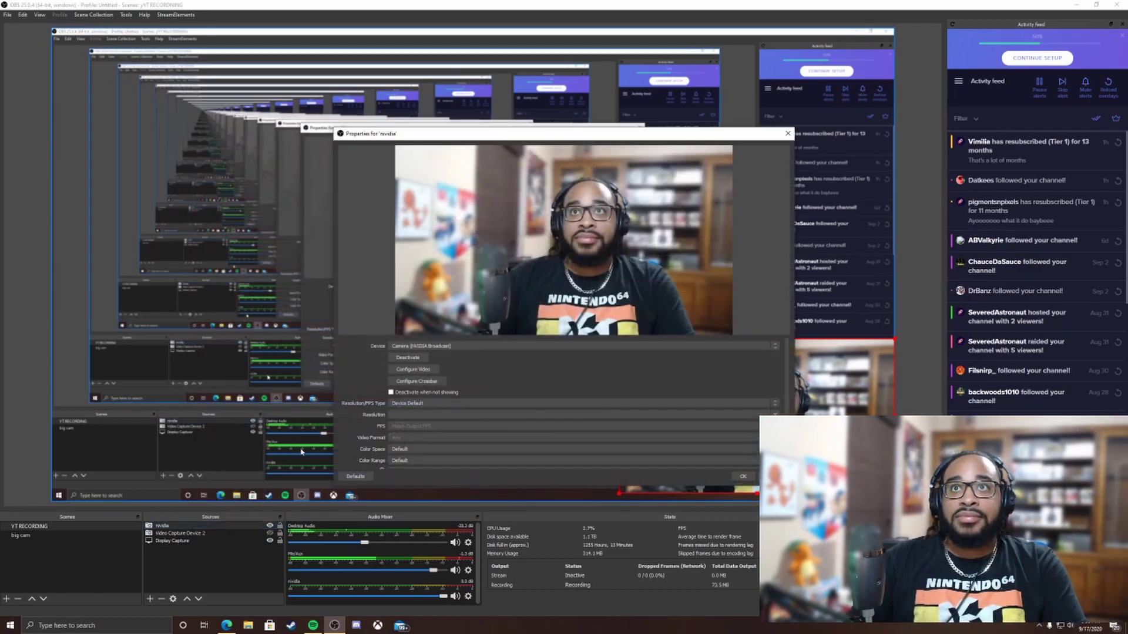
left_click(464, 347)
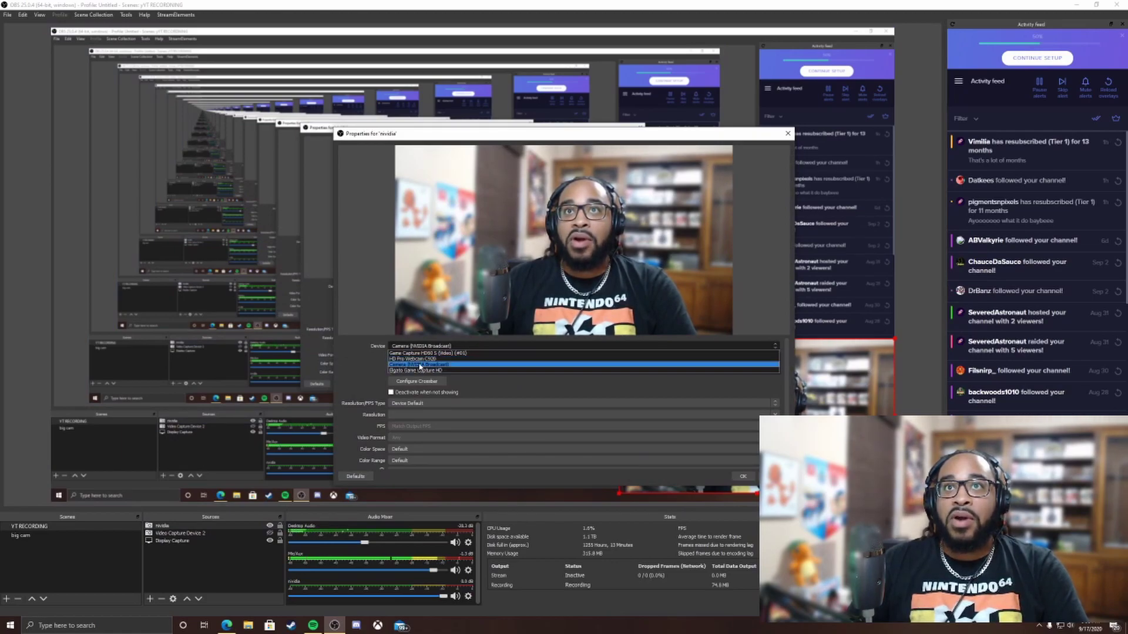
left_click(744, 477)
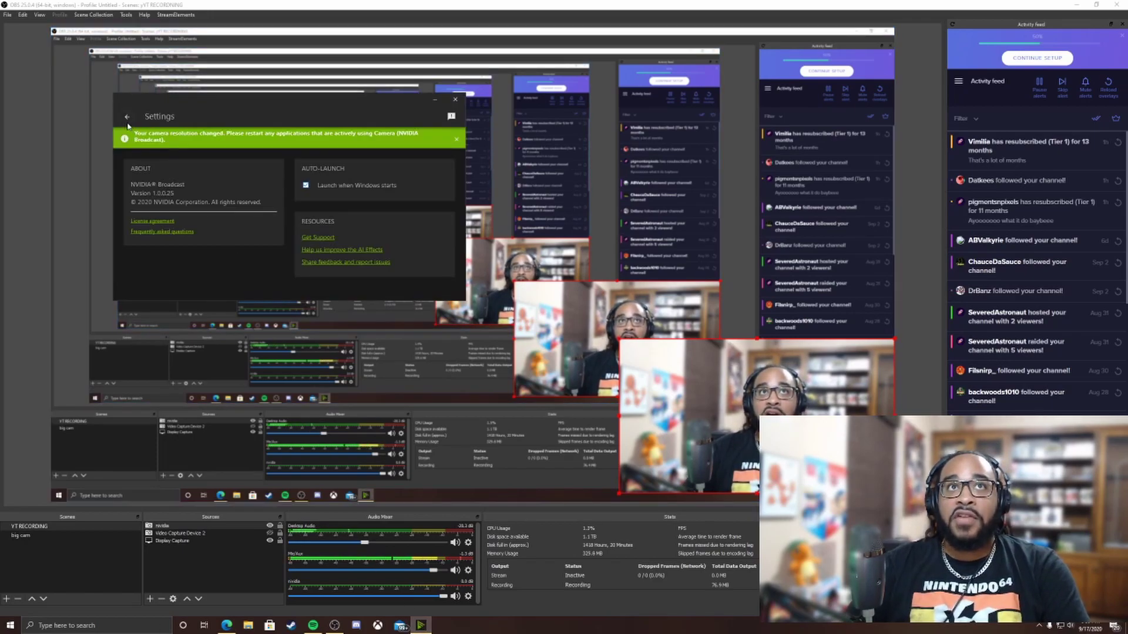
Go back to the Camera page showing the HD Pro Webcam C920 with Background blur on.
left_click(127, 117)
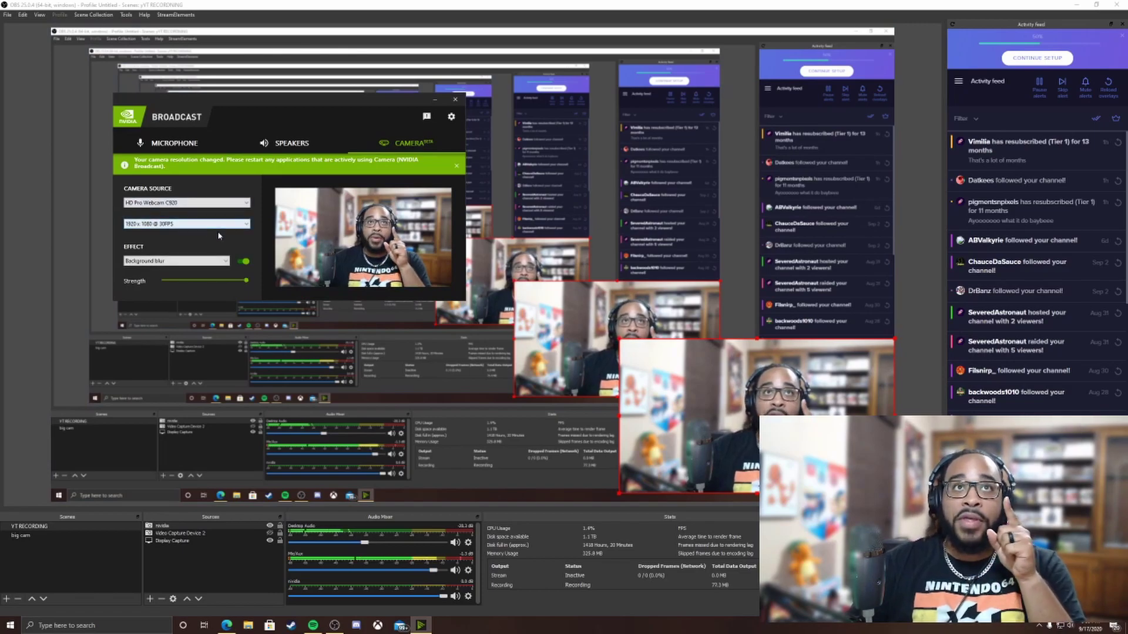